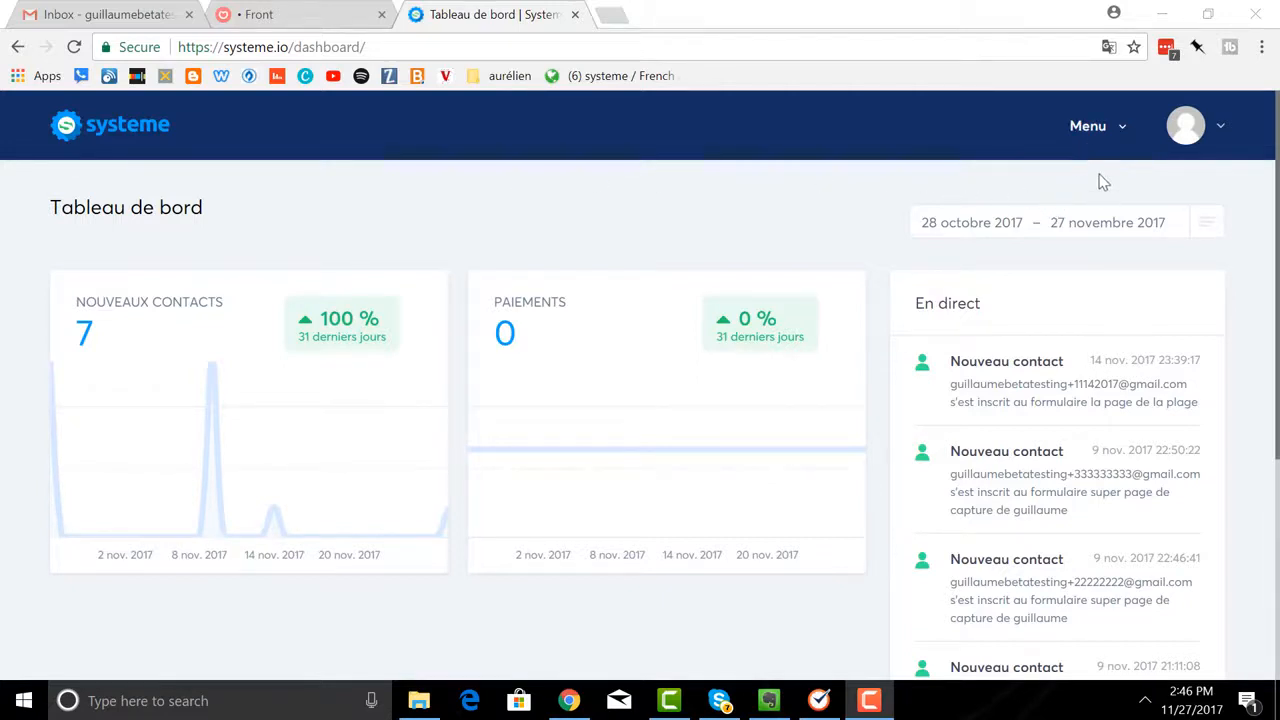
Create a campaign named "3e campagne de test" with the description "vendre mon super produit à mon prospect"
click(1098, 130)
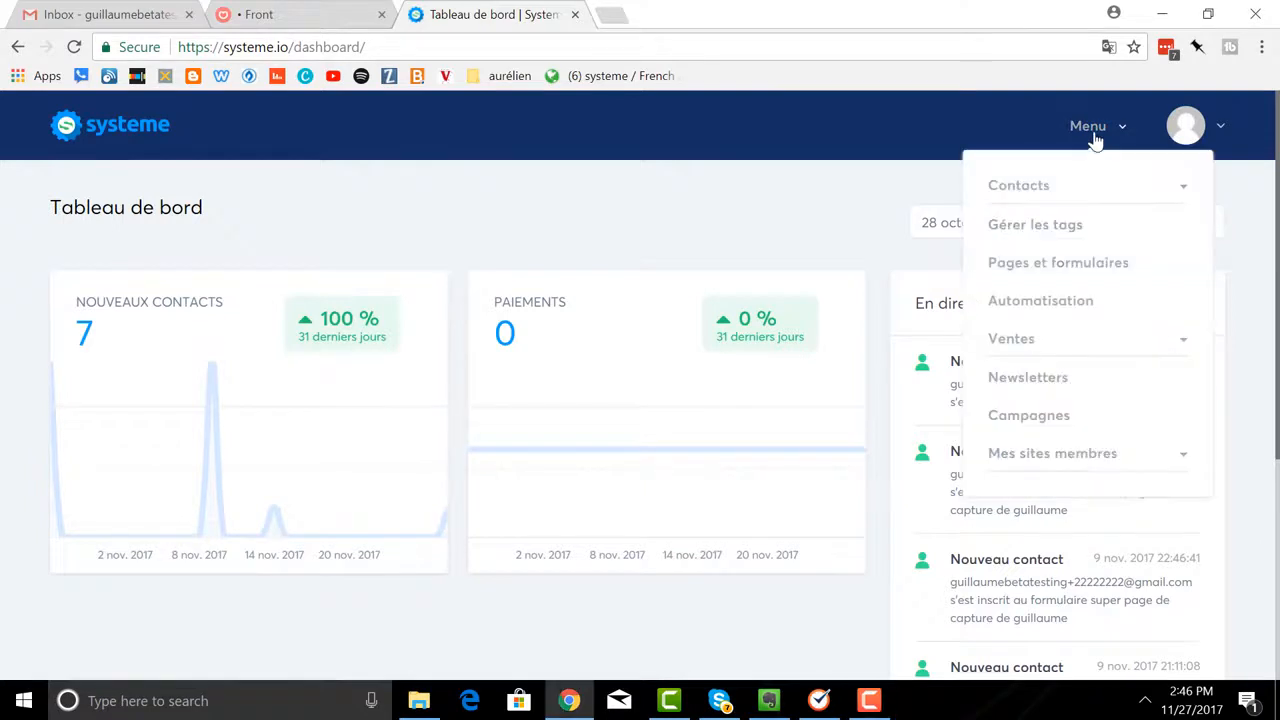
click(1046, 426)
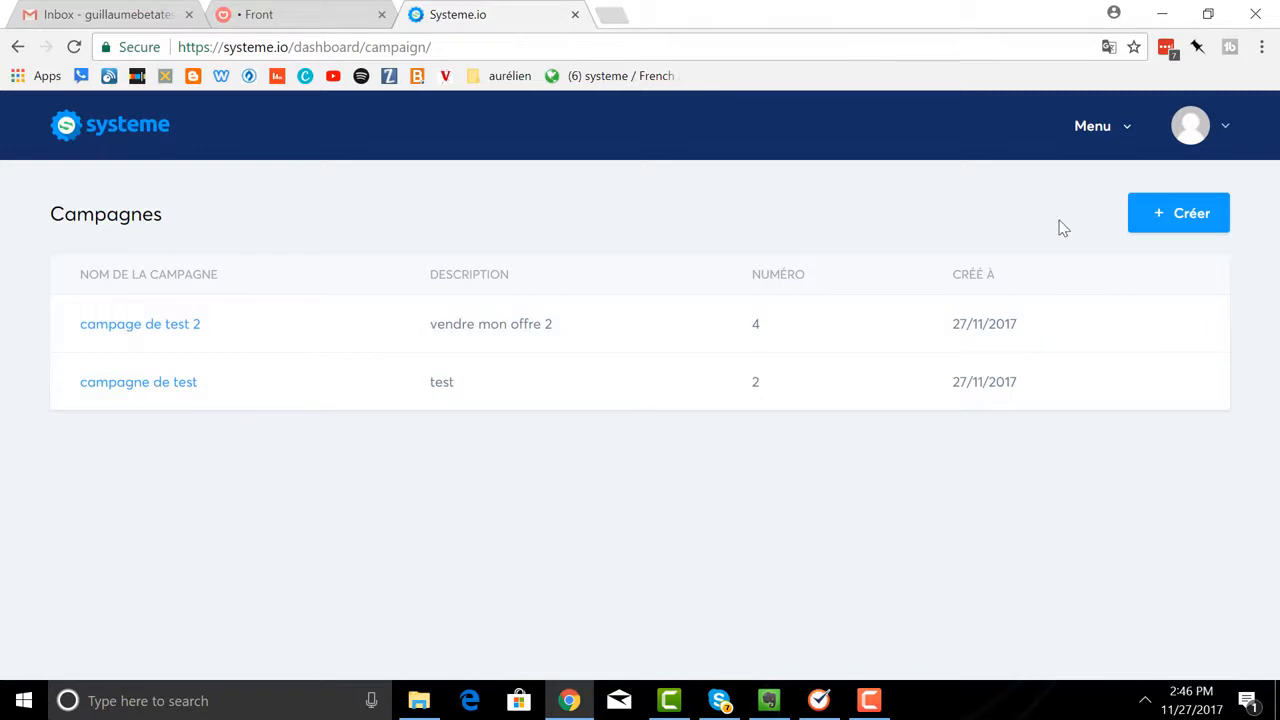
click(1195, 224)
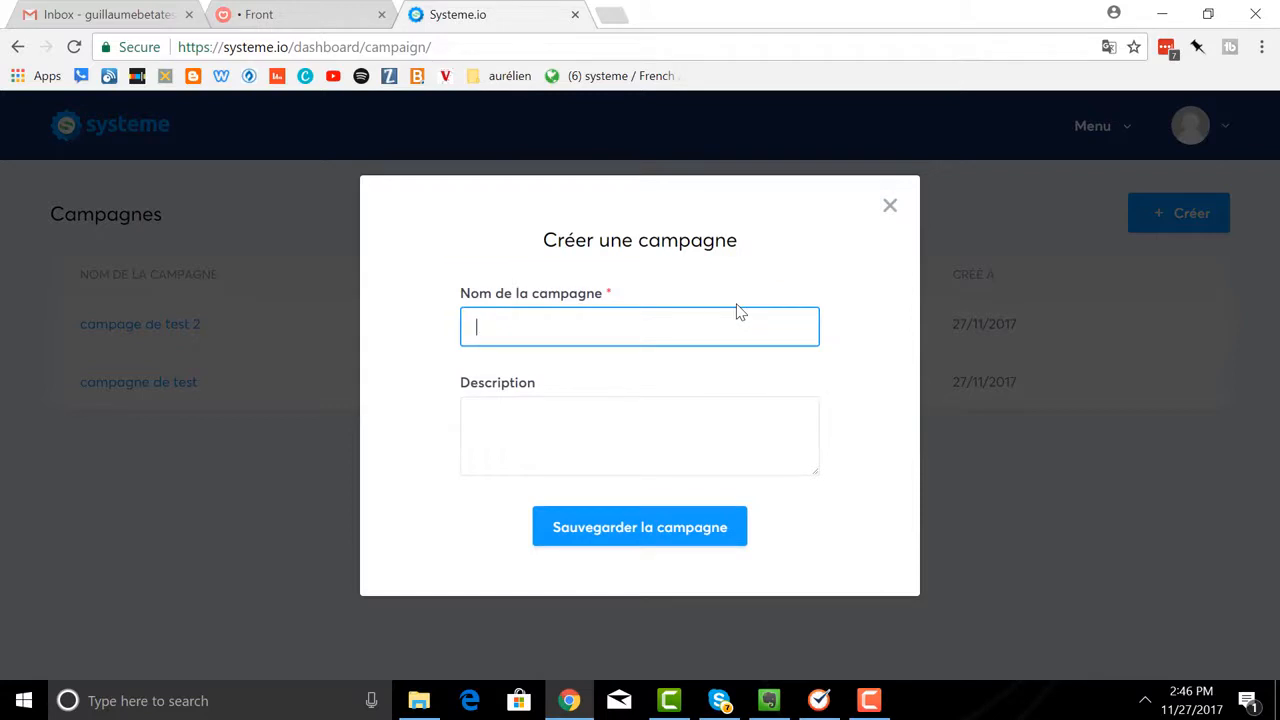
text(3e campagne de test)
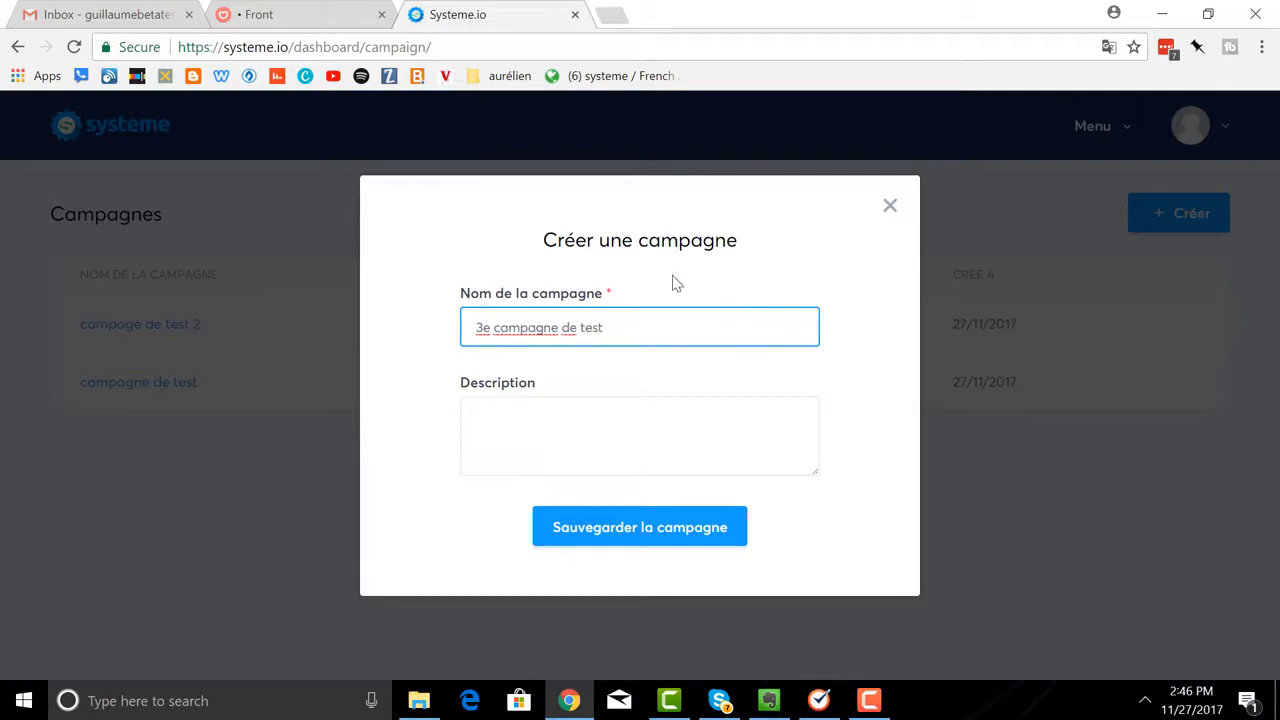
click(567, 418)
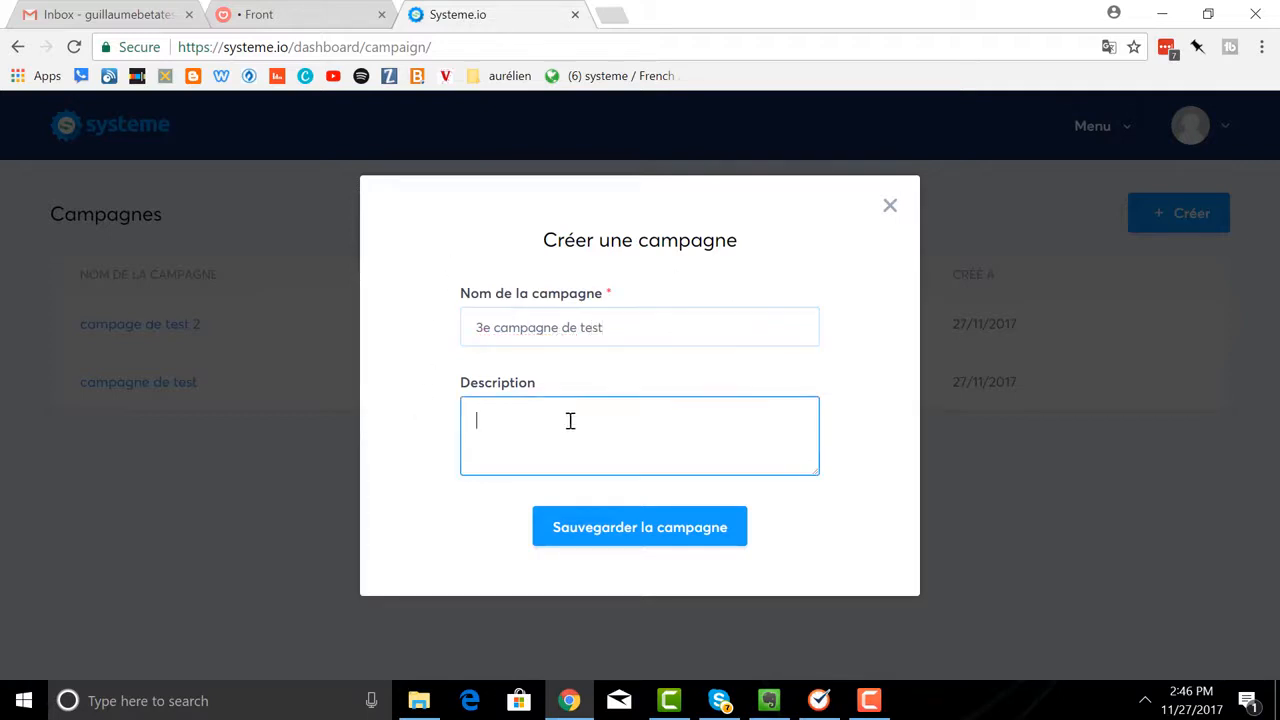
text(vendre m)
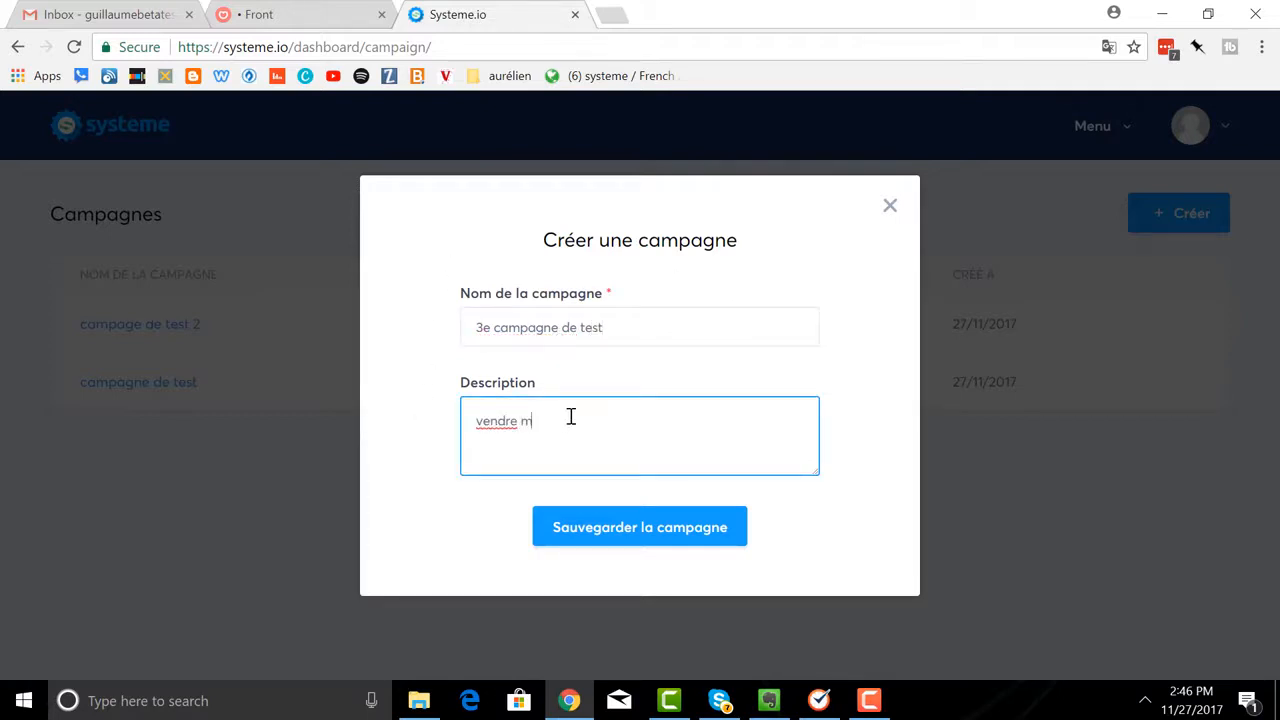
text(on super produit à mon prospect)
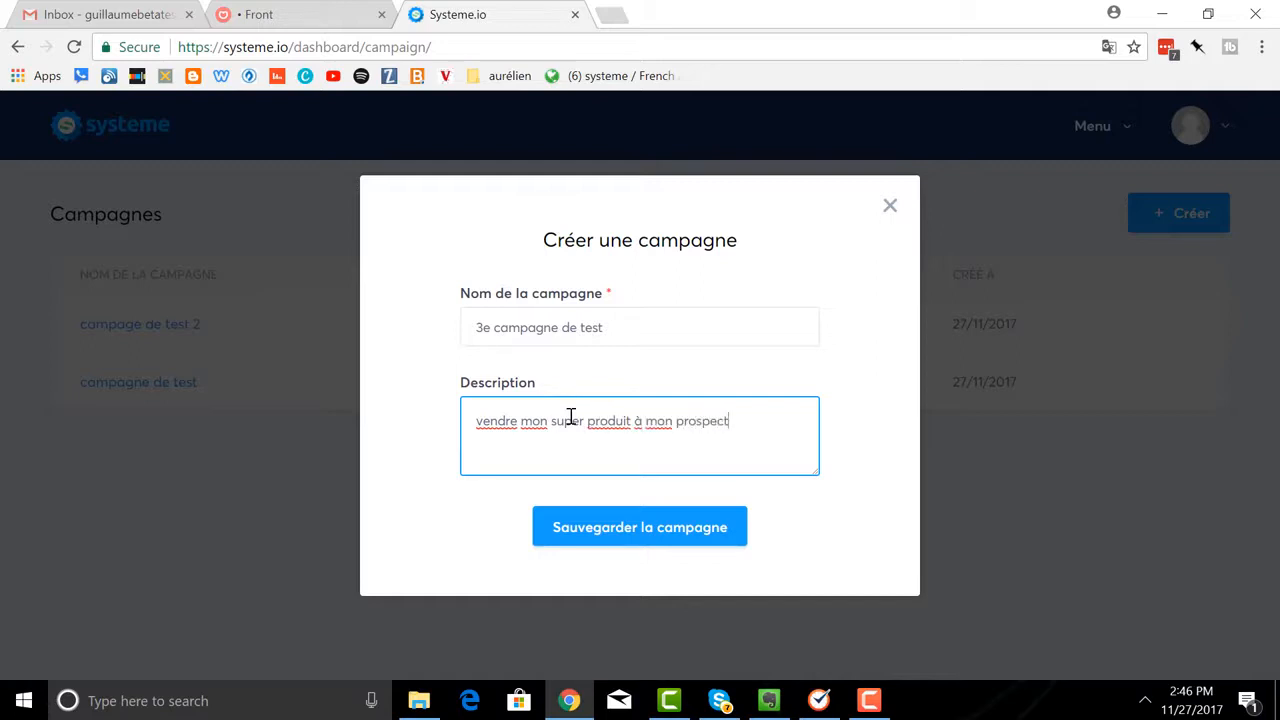
click(667, 537)
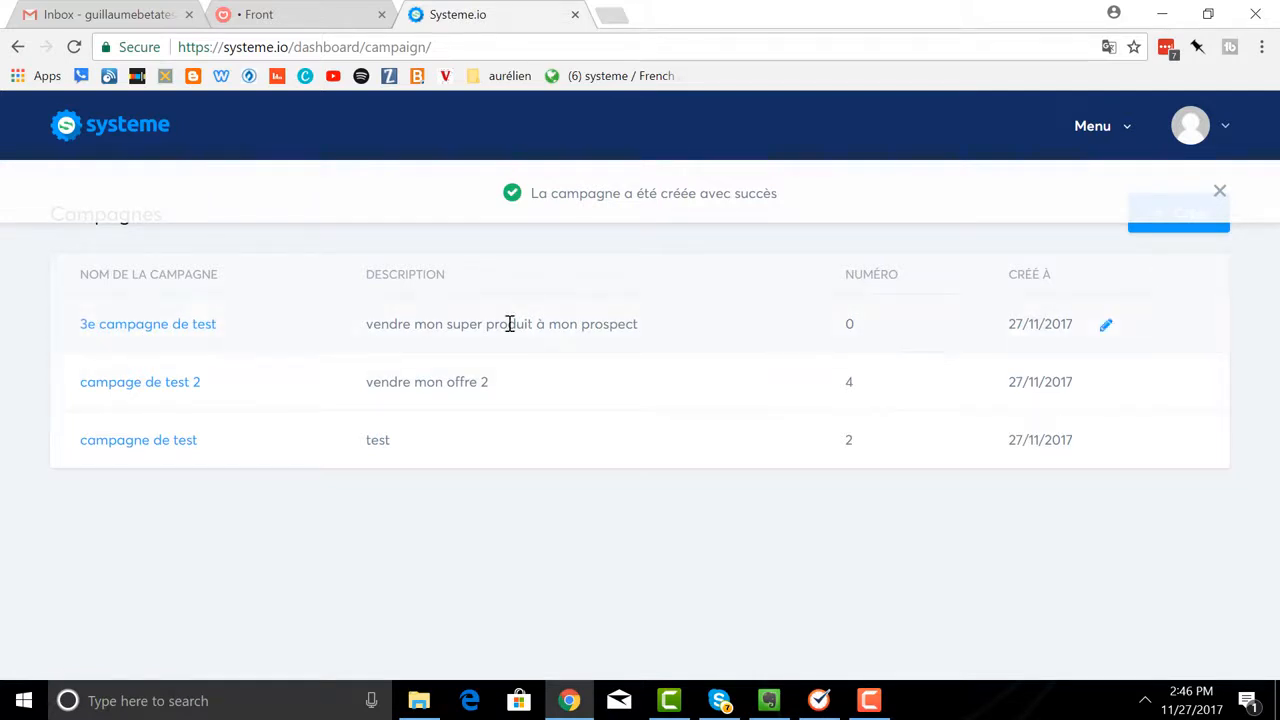
Start a step in 3e campagne de test with the subject "email 1 - bienvenue sur mon blog" and fill in the sender's name
click(186, 323)
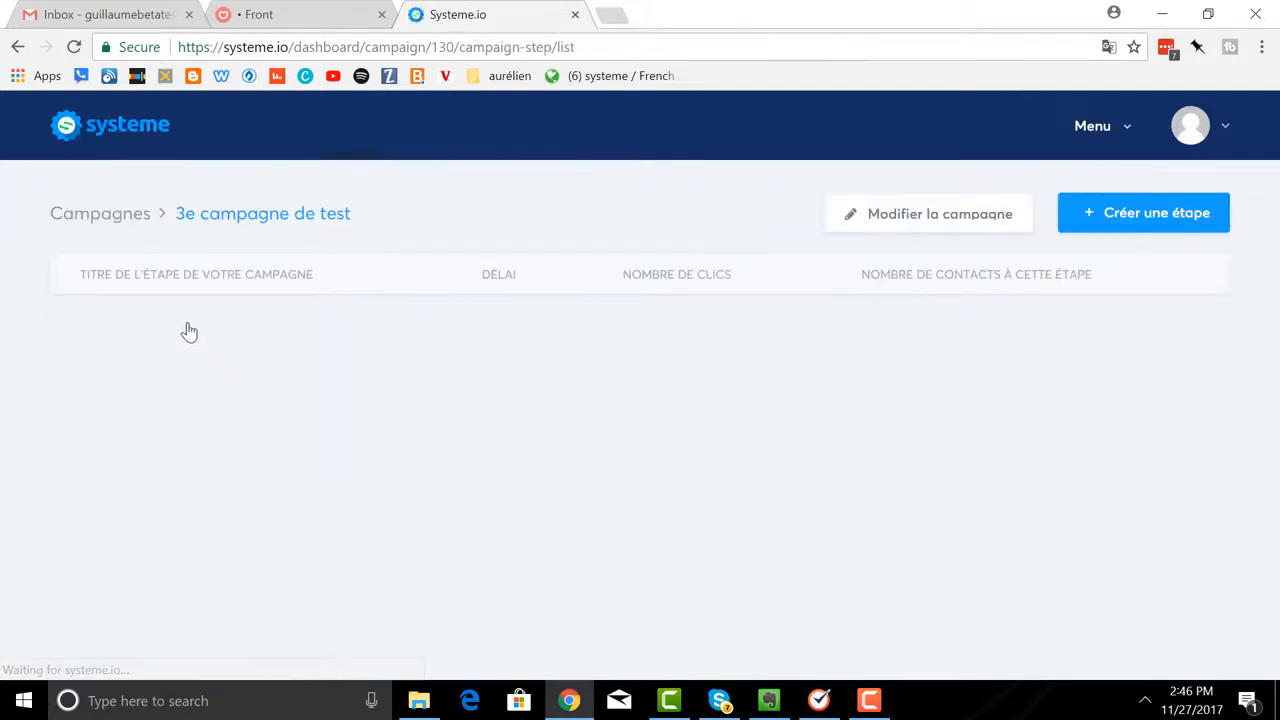
click(1160, 224)
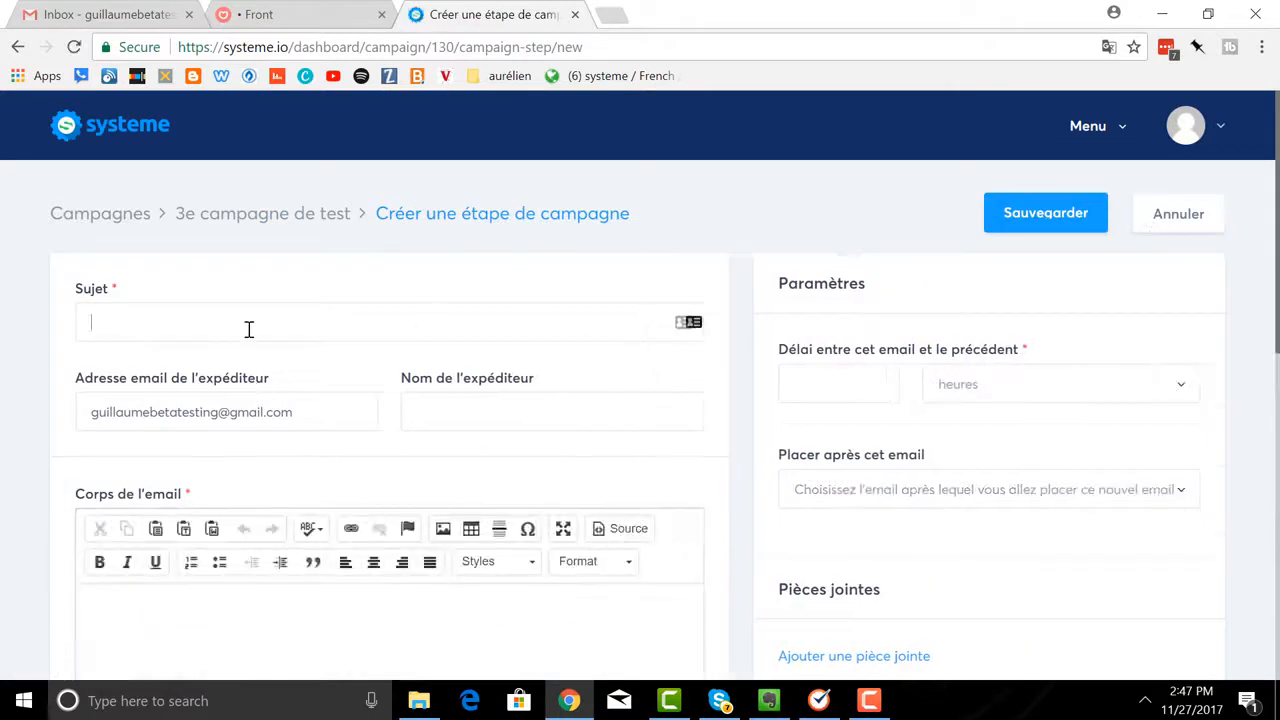
click(249, 329)
text(email 1)
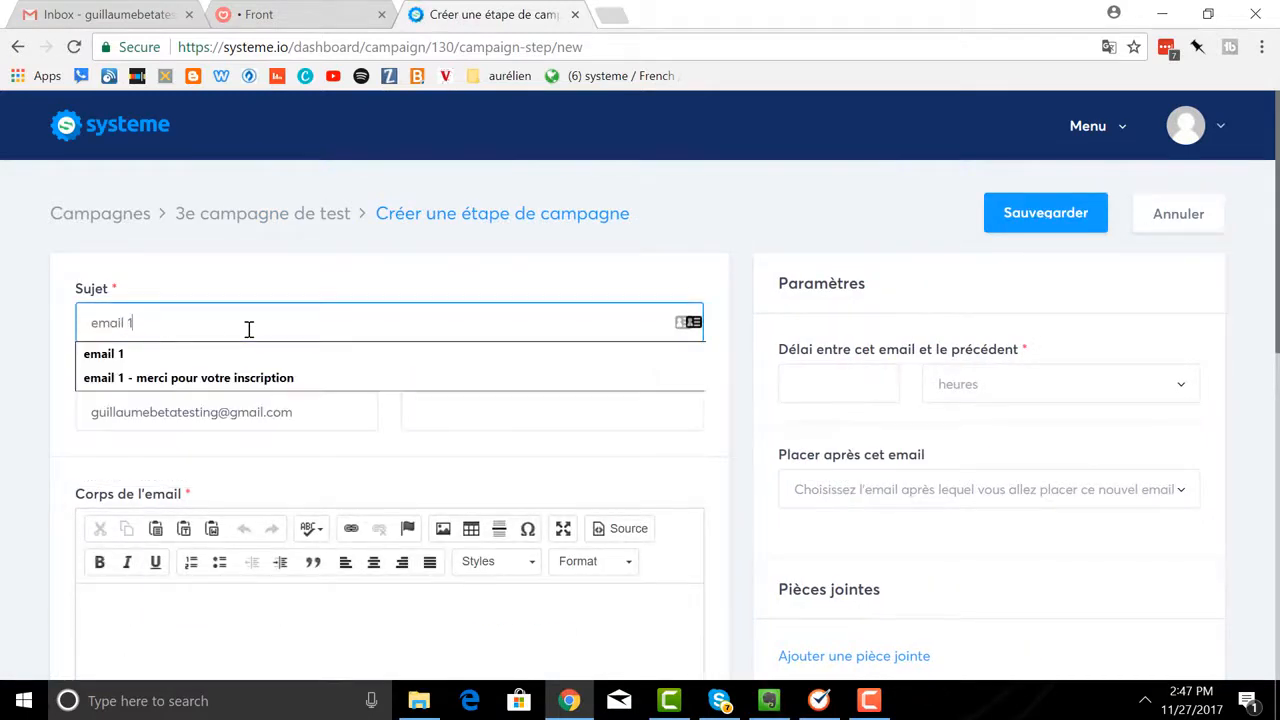
text( - m)
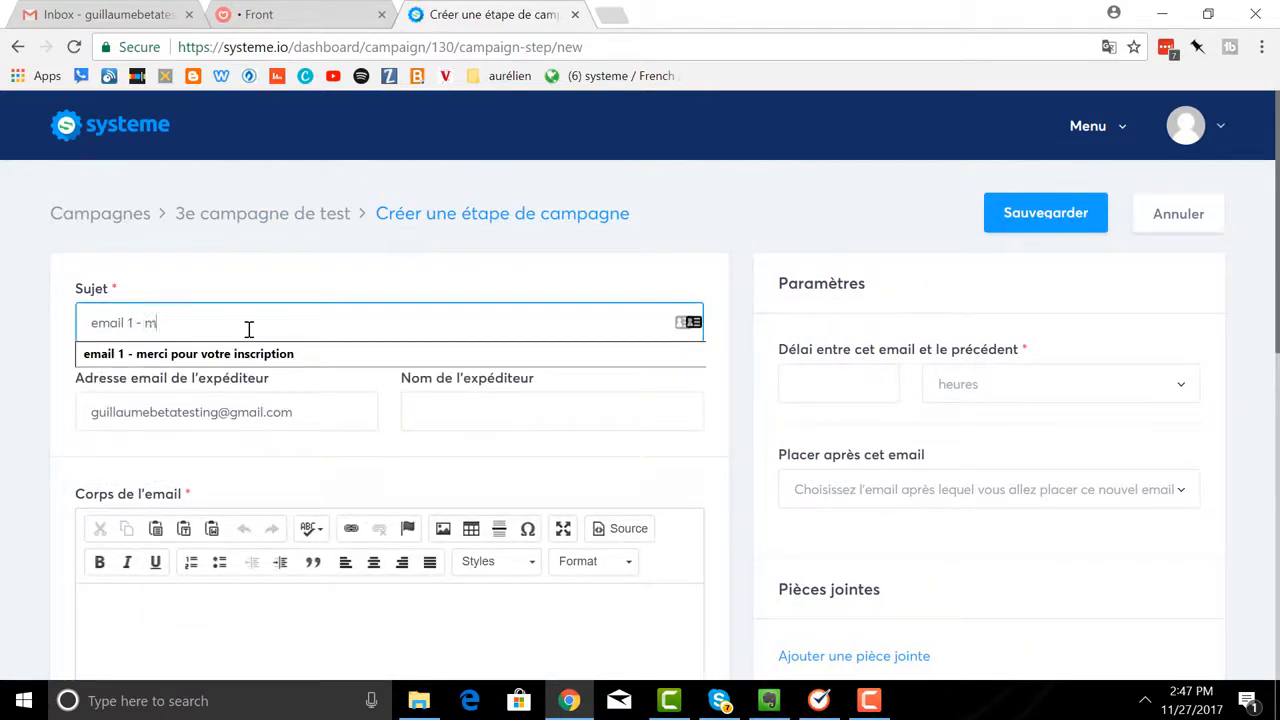
text(ercbienven)
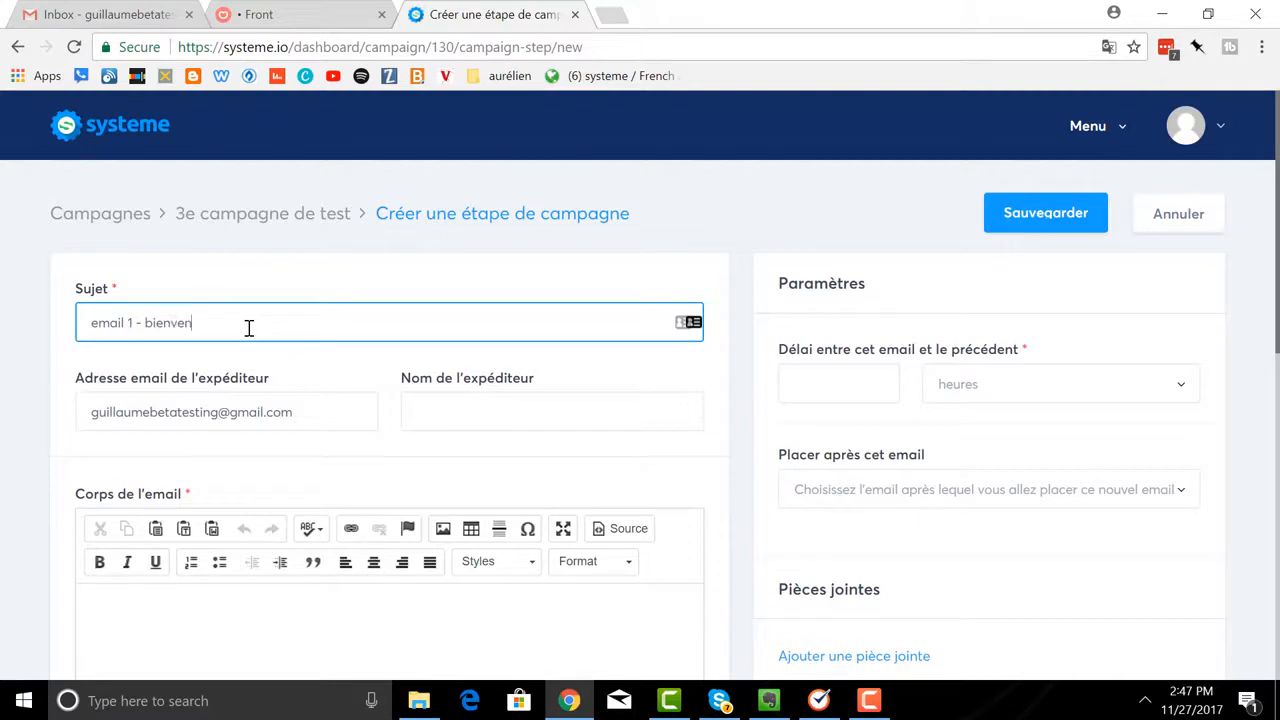
text(ue sur mon blog)
click(536, 411)
text(guillaume)
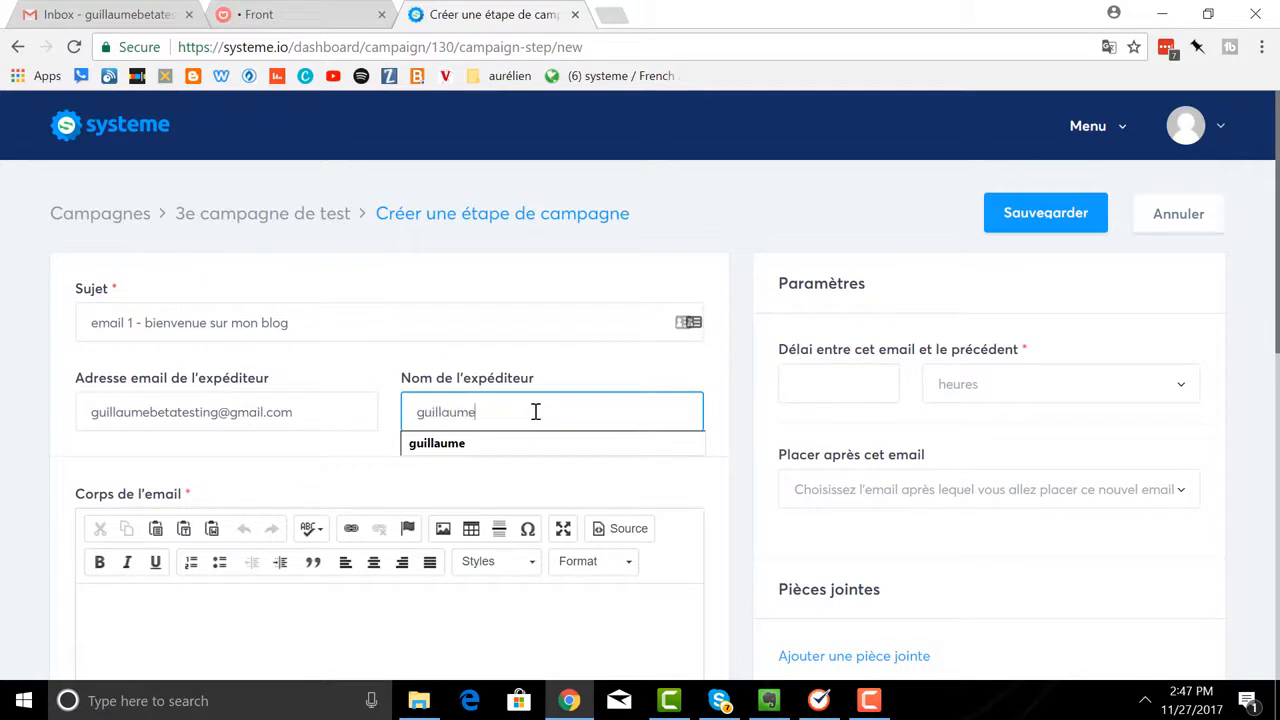
Write the email body as "bonjour," followed by "bienvenue" in a new paragraph
click(250, 602)
text(bonj)
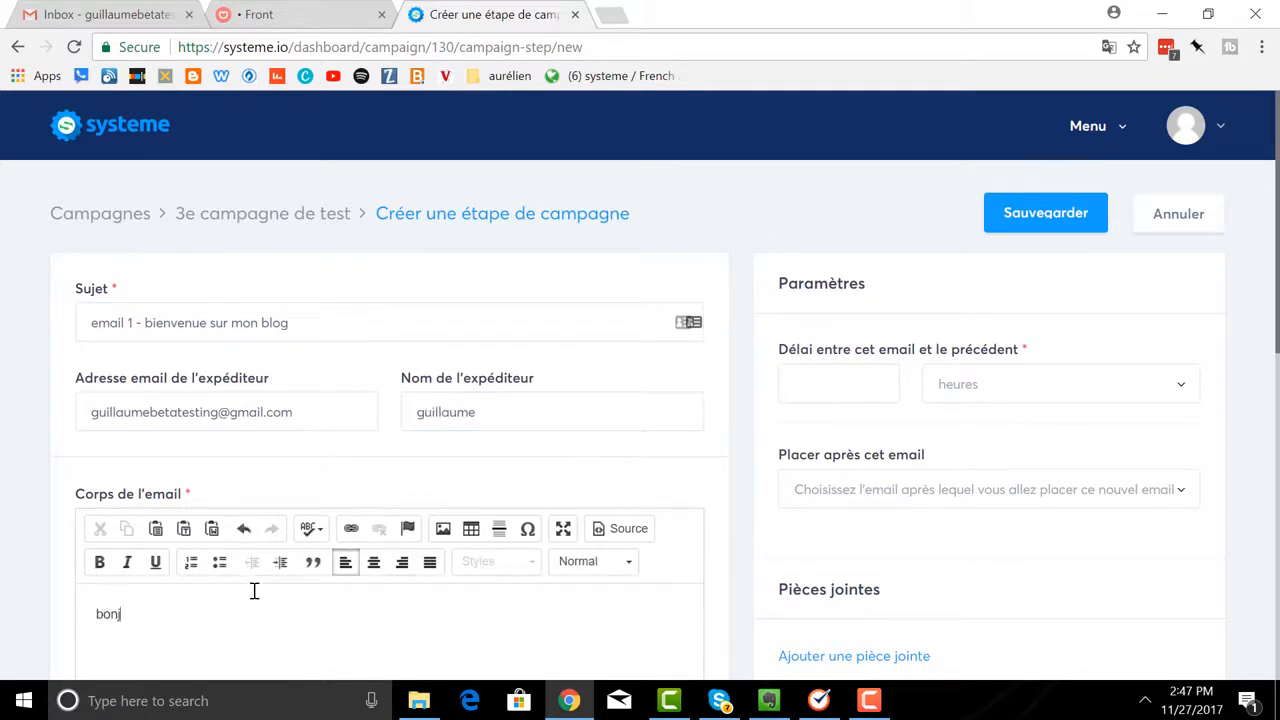
text(our,)
key(Return)
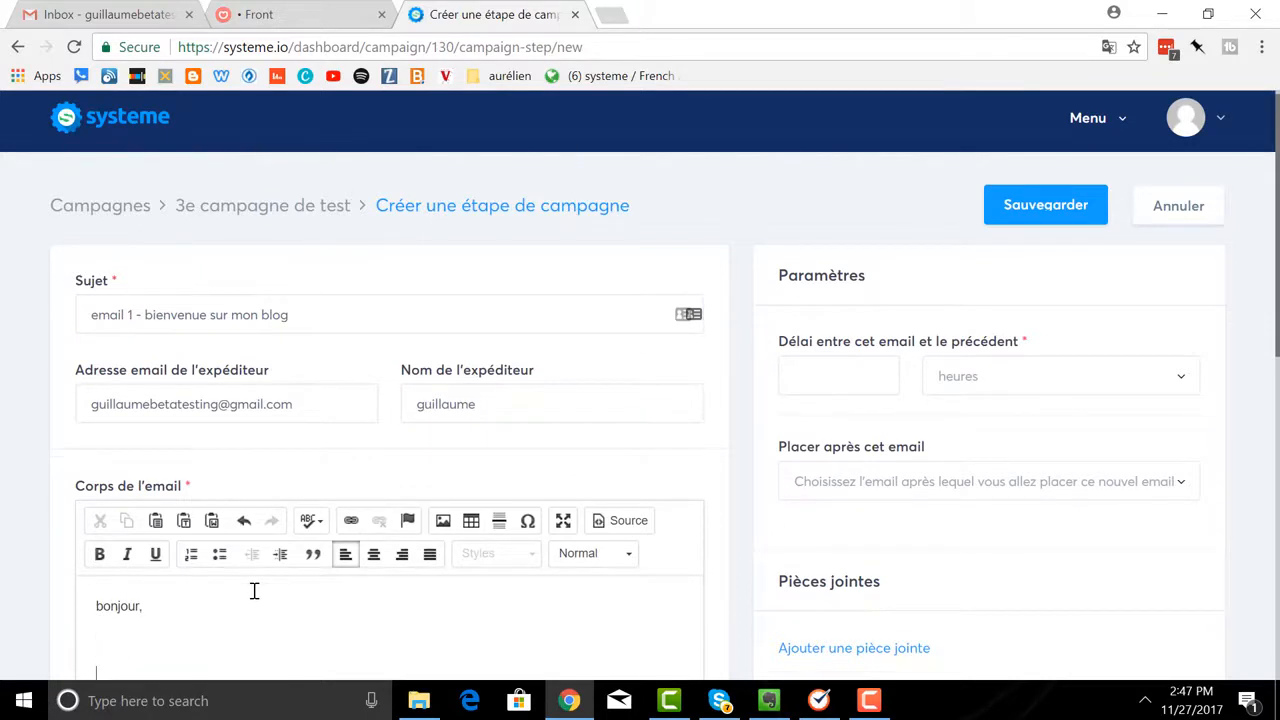
text(bienvenue)
Set the delay from the previous email to 0 and save the campaign step
click(853, 384)
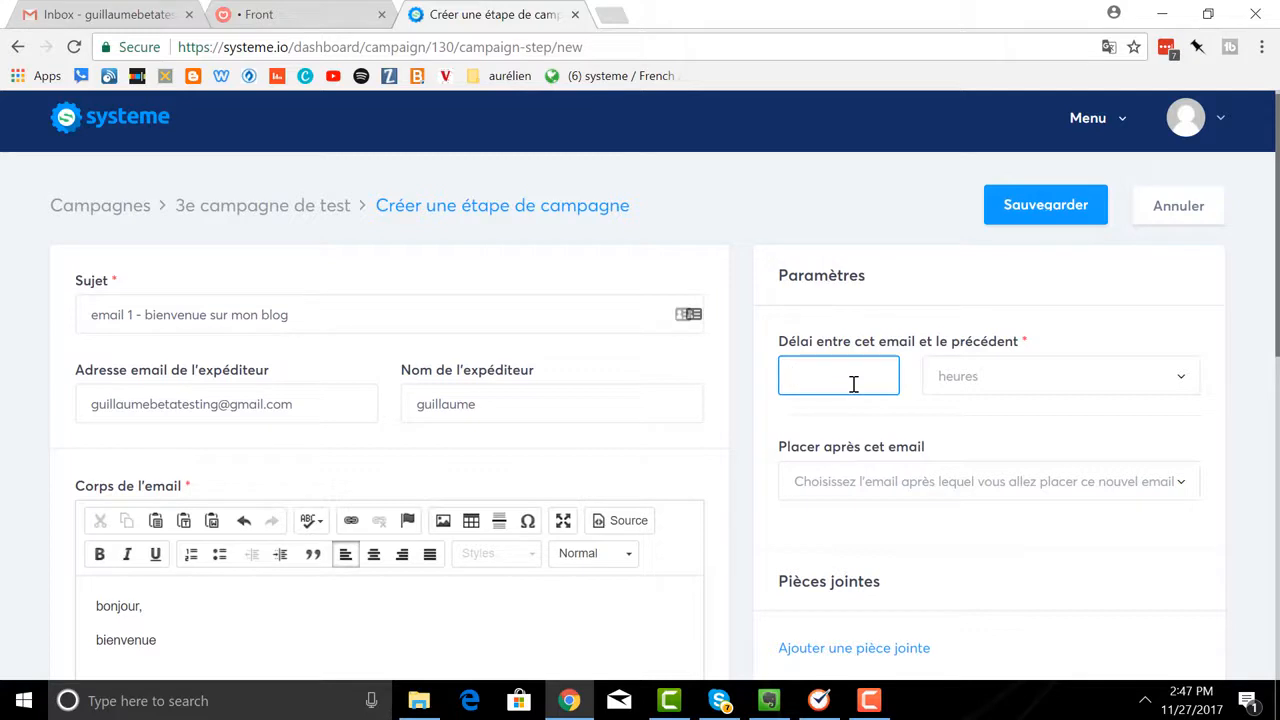
click(853, 384)
scroll(965, 500, down, 1)
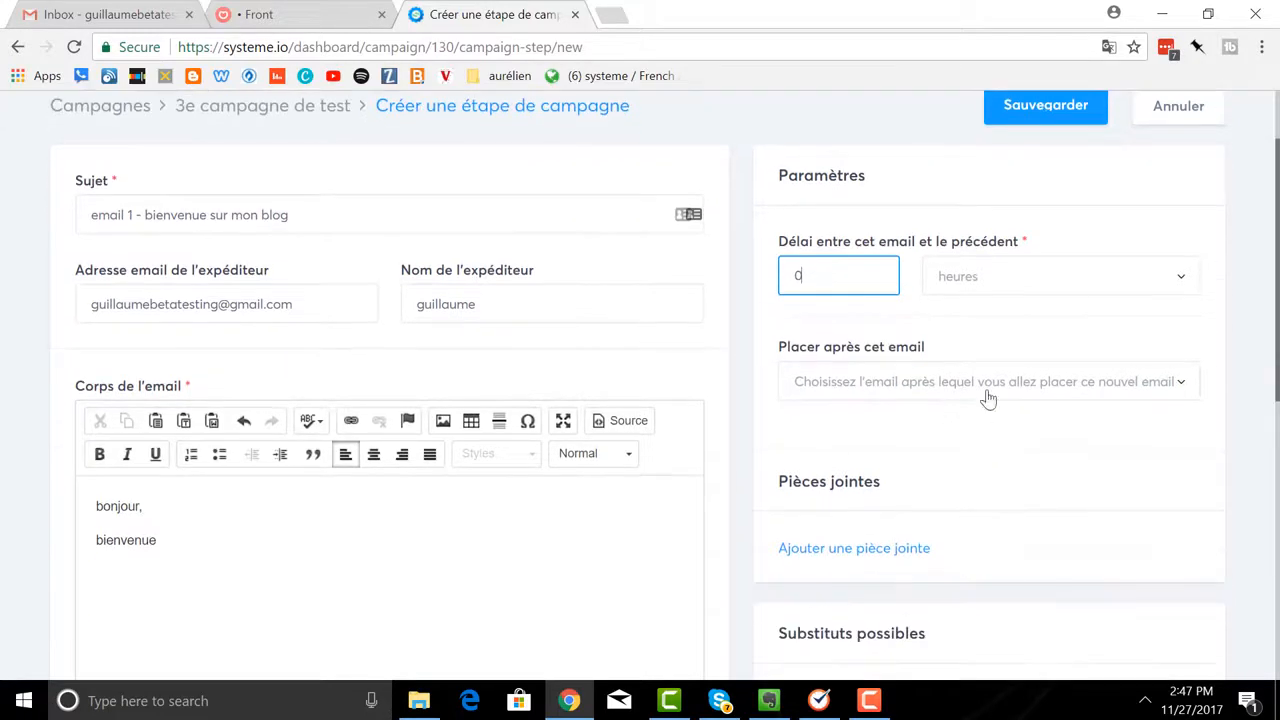
click(1014, 118)
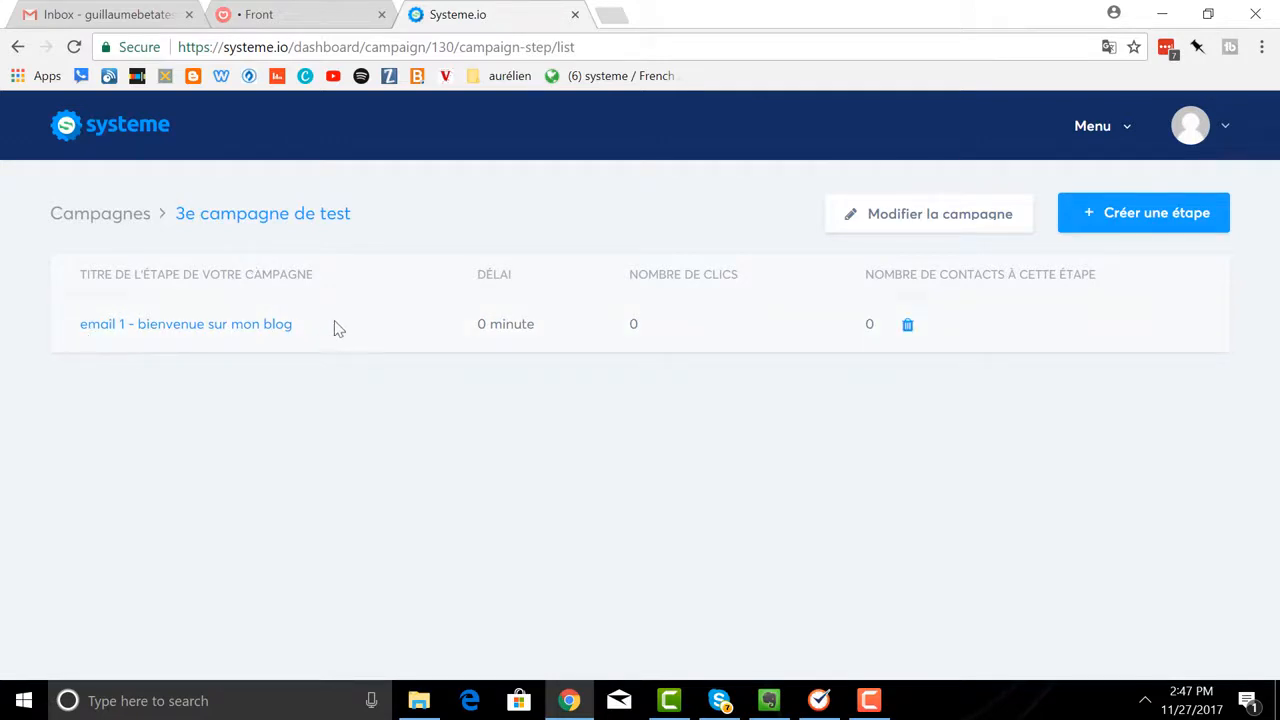
Start another campaign step with the subject "email 2 - super contenu" and fill in the sender's name
click(1146, 220)
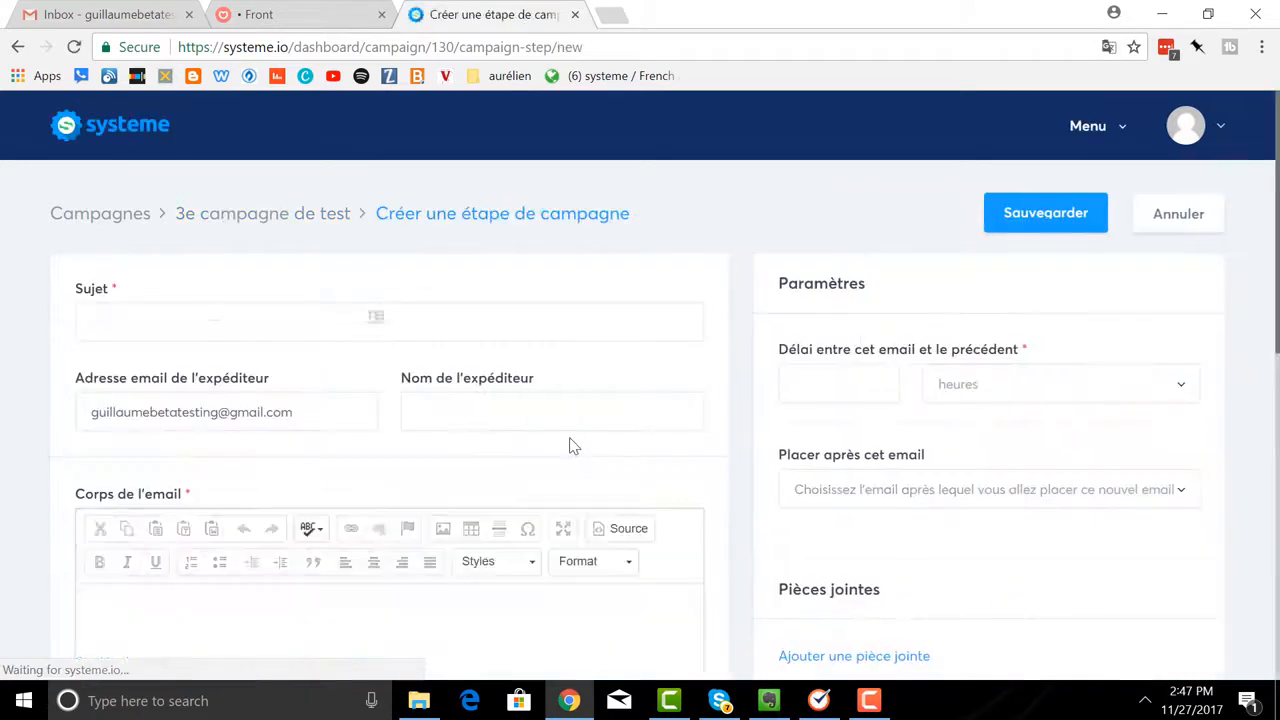
click(119, 327)
text(email 2 )
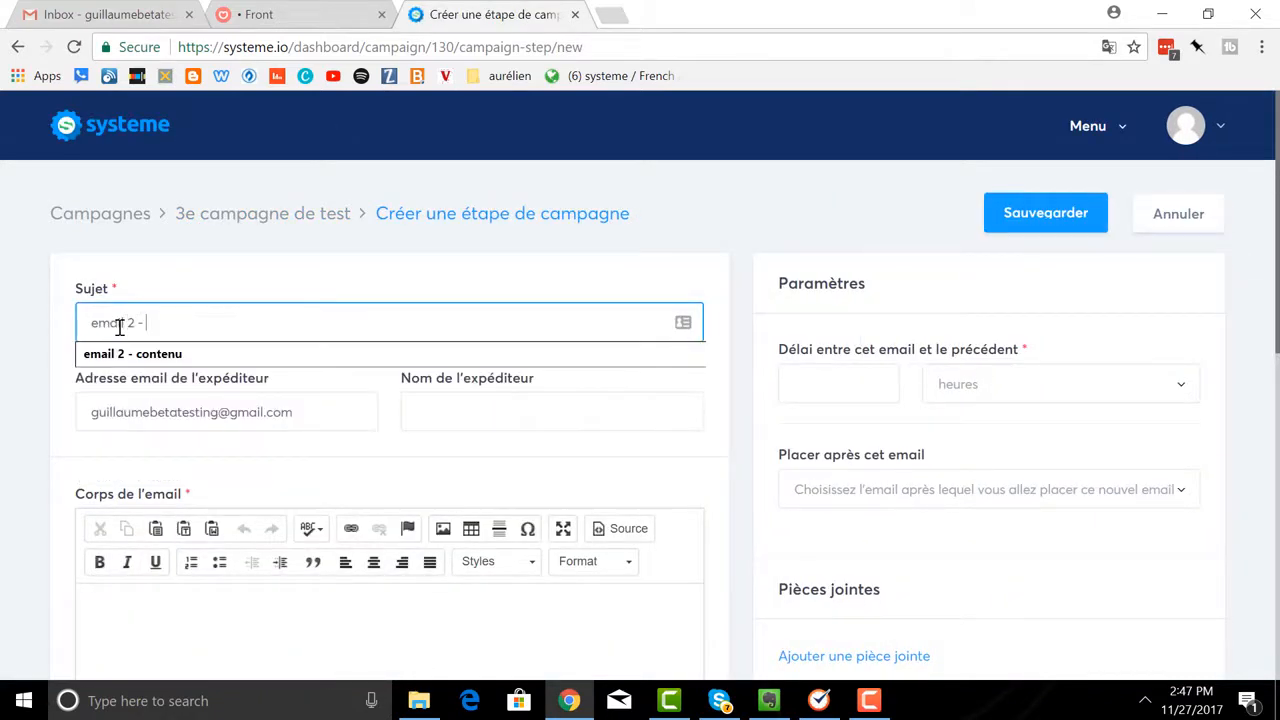
text(- super)
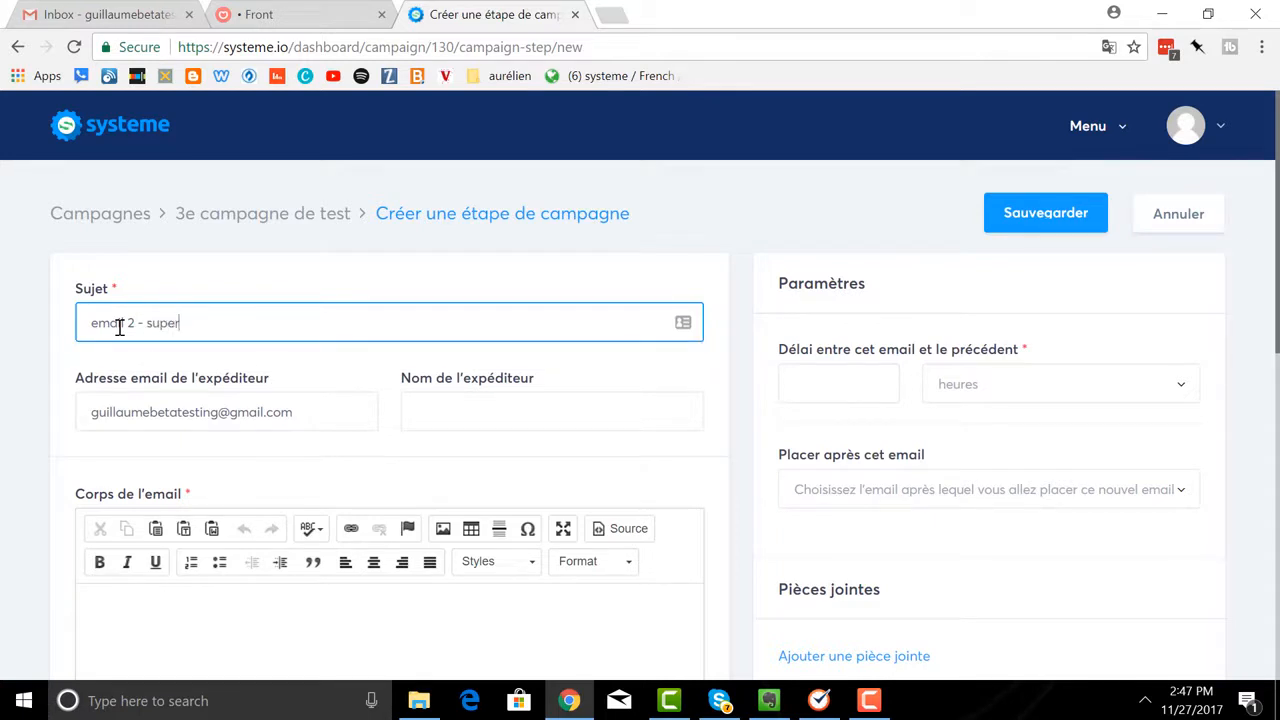
text( contenu)
click(447, 404)
text(guillaume)
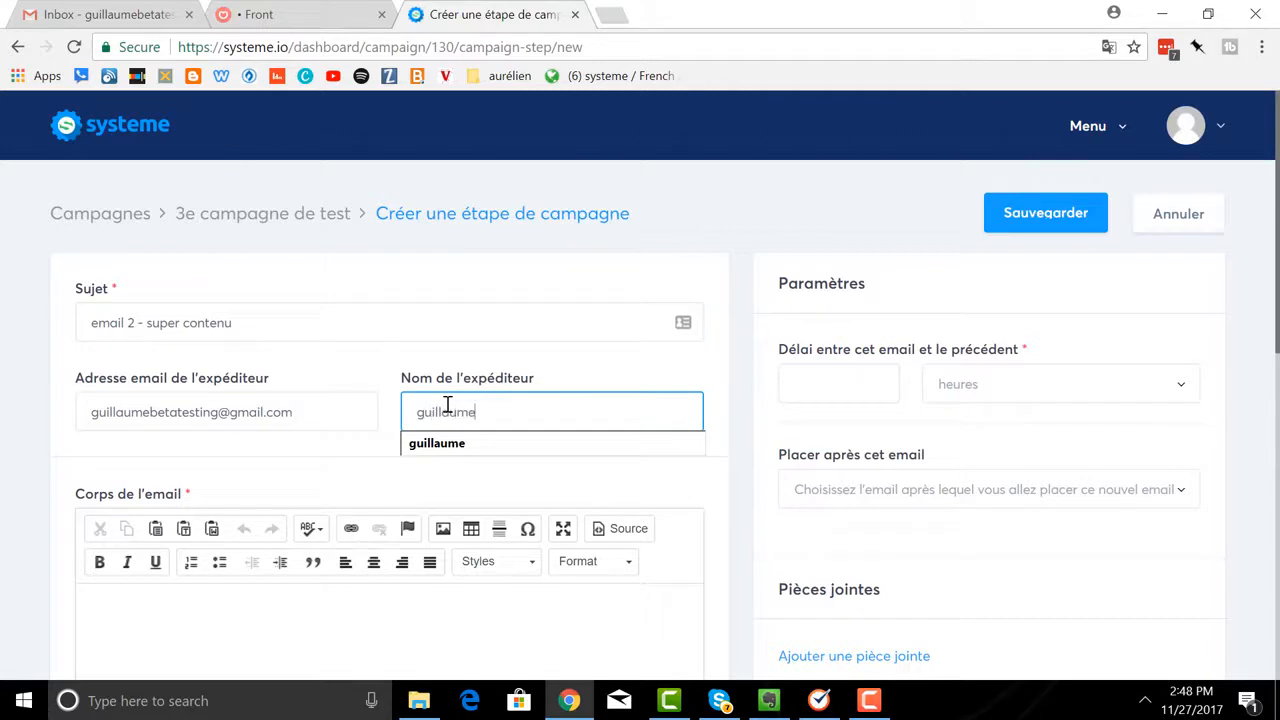
Write the second email's body as "Bonjour," followed by "voici du contenu" in a new paragraph
click(228, 600)
text(B)
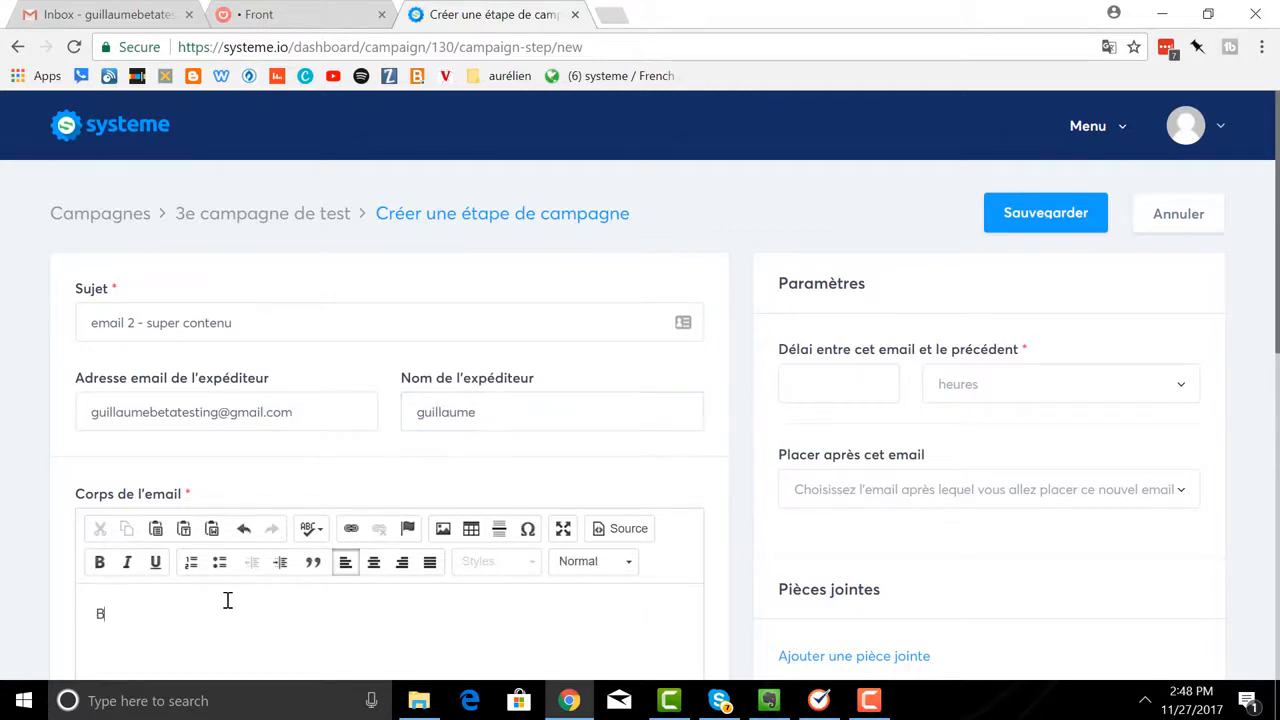
text(onjour, voici)
key(Return)
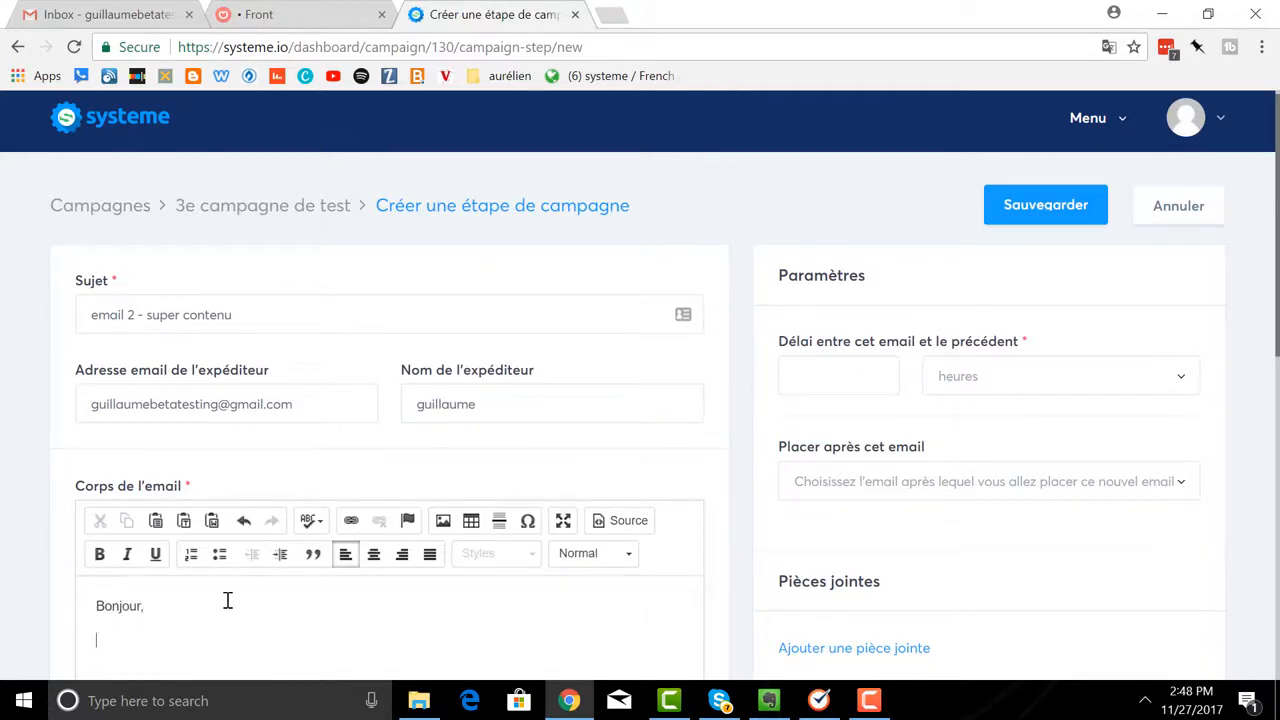
text(voici du contenu)
Set the delay between this email and the previous one to 1 jours
click(866, 379)
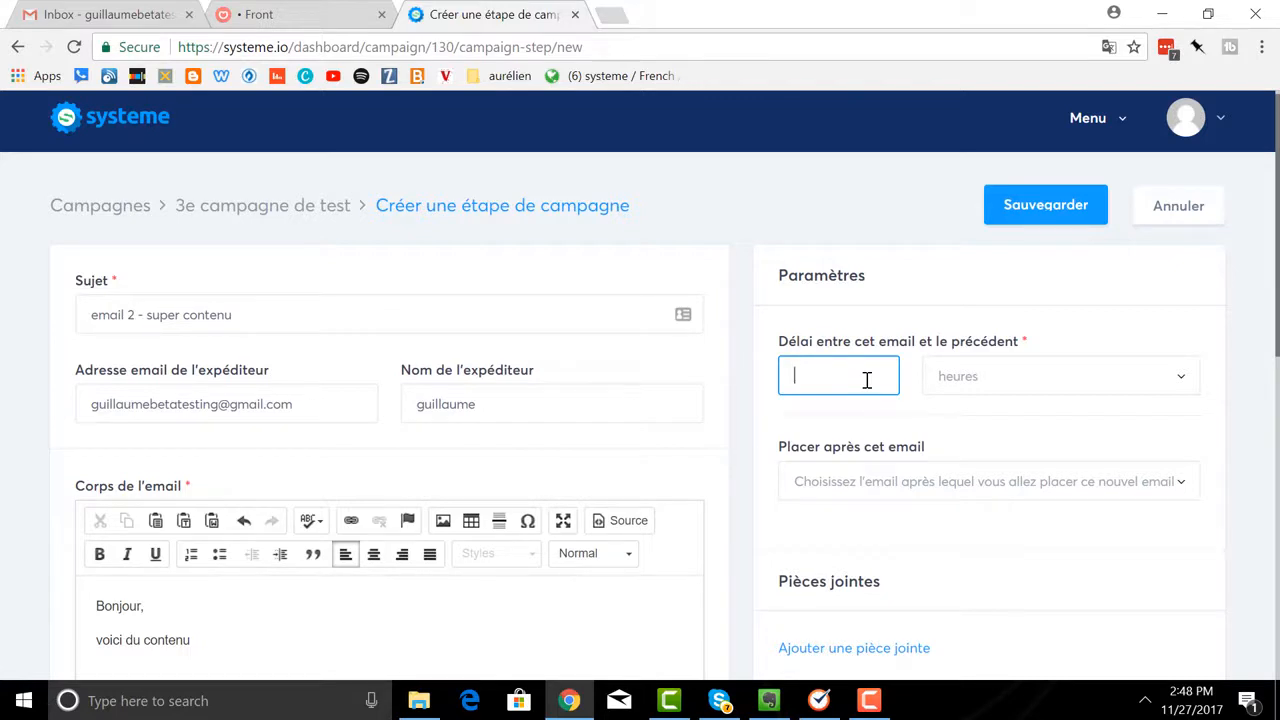
text(1)
click(1180, 384)
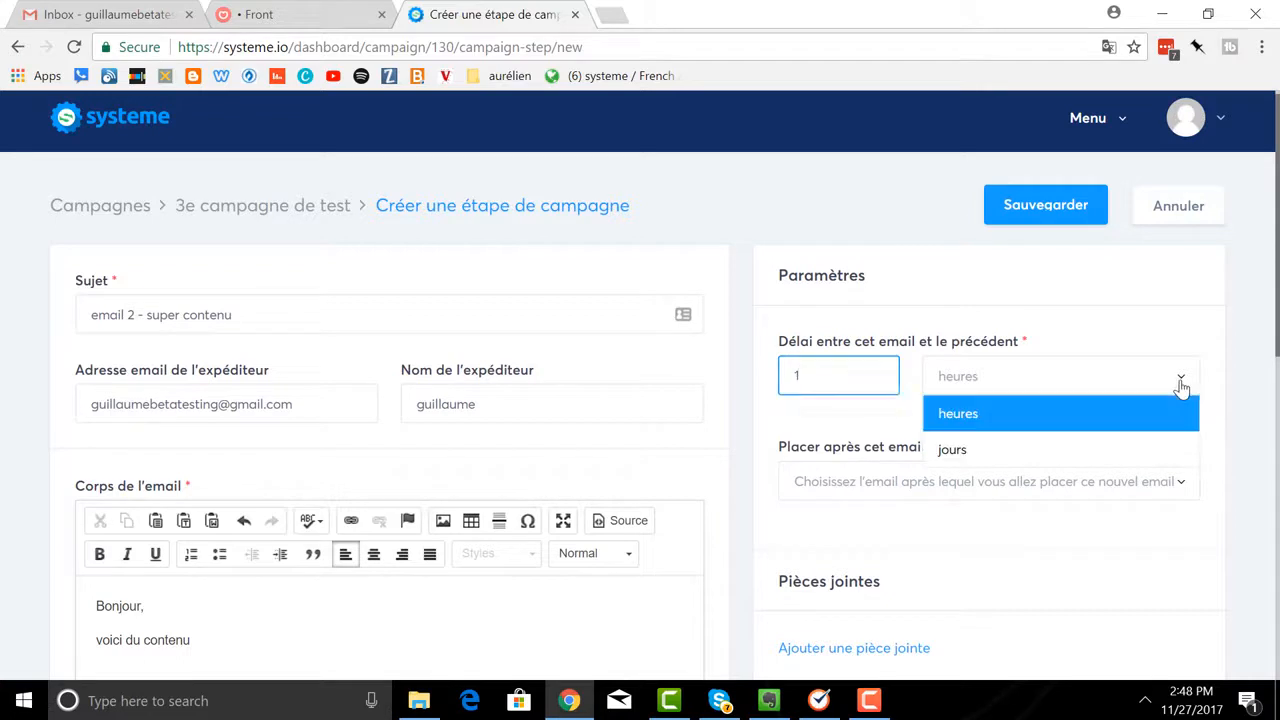
click(1129, 449)
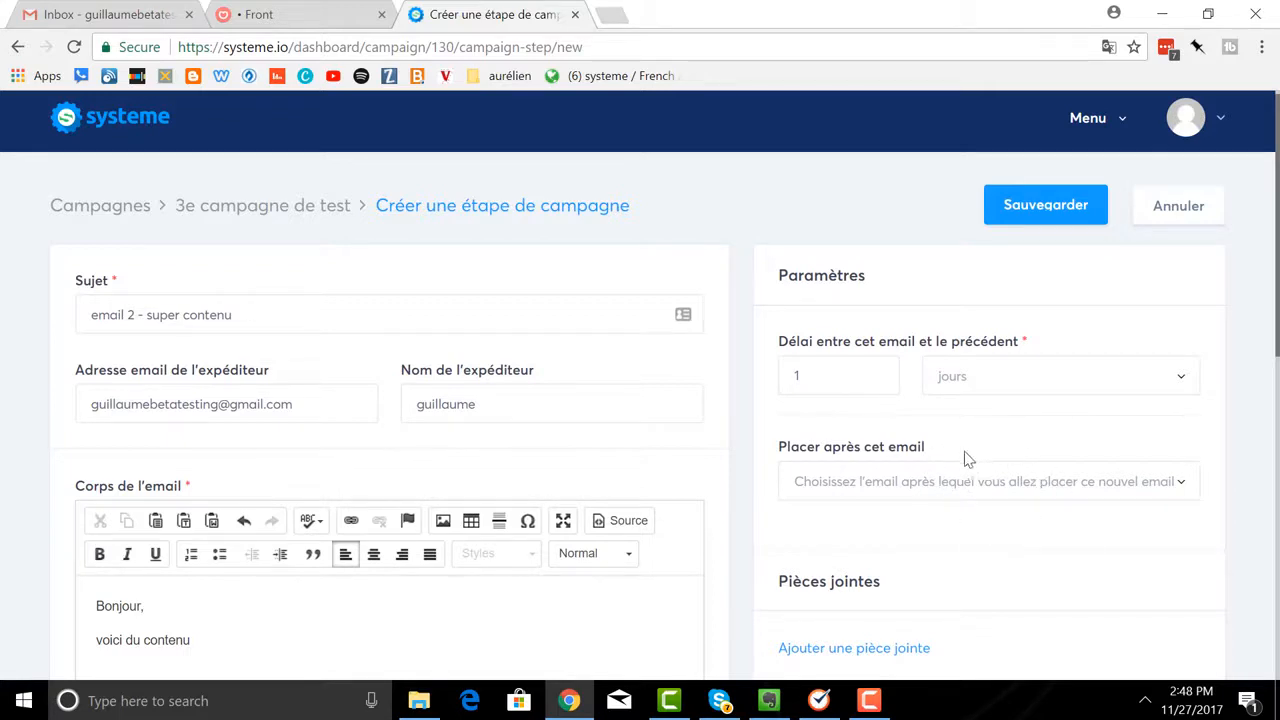
Place the new email after "email 1 - bienvenue sur mon blog" and save the campaign step
click(1183, 486)
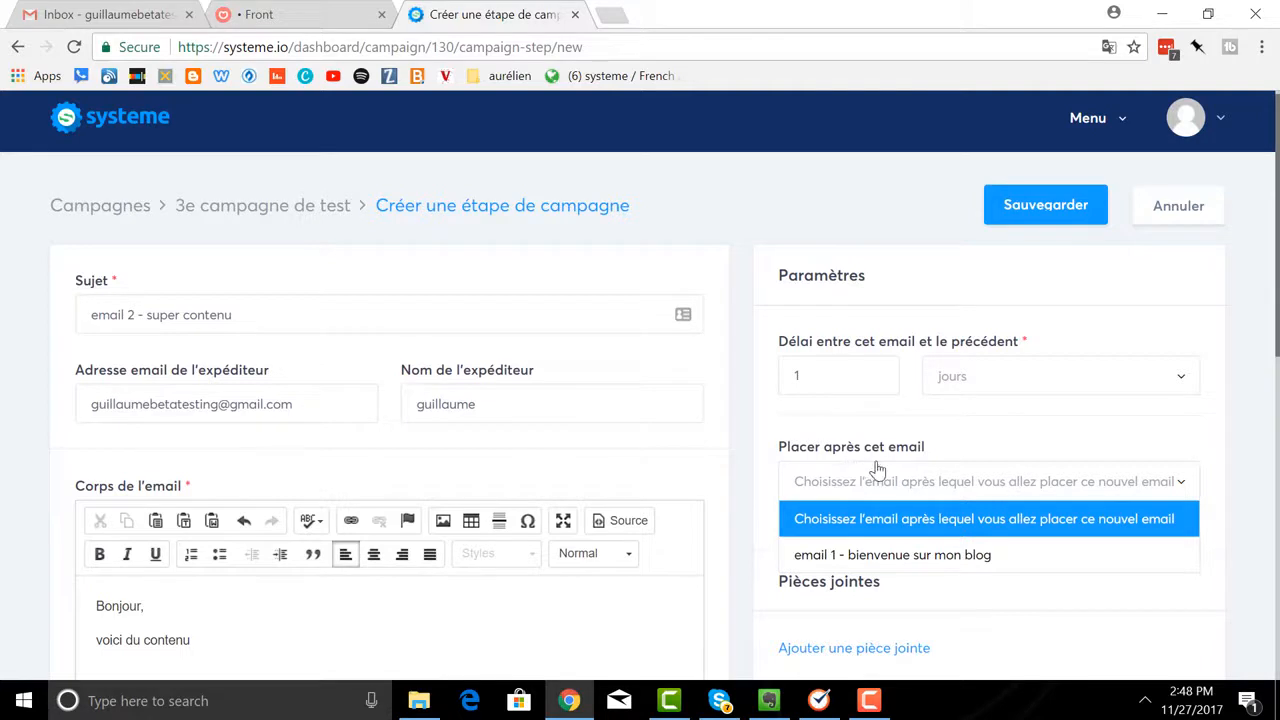
click(1006, 556)
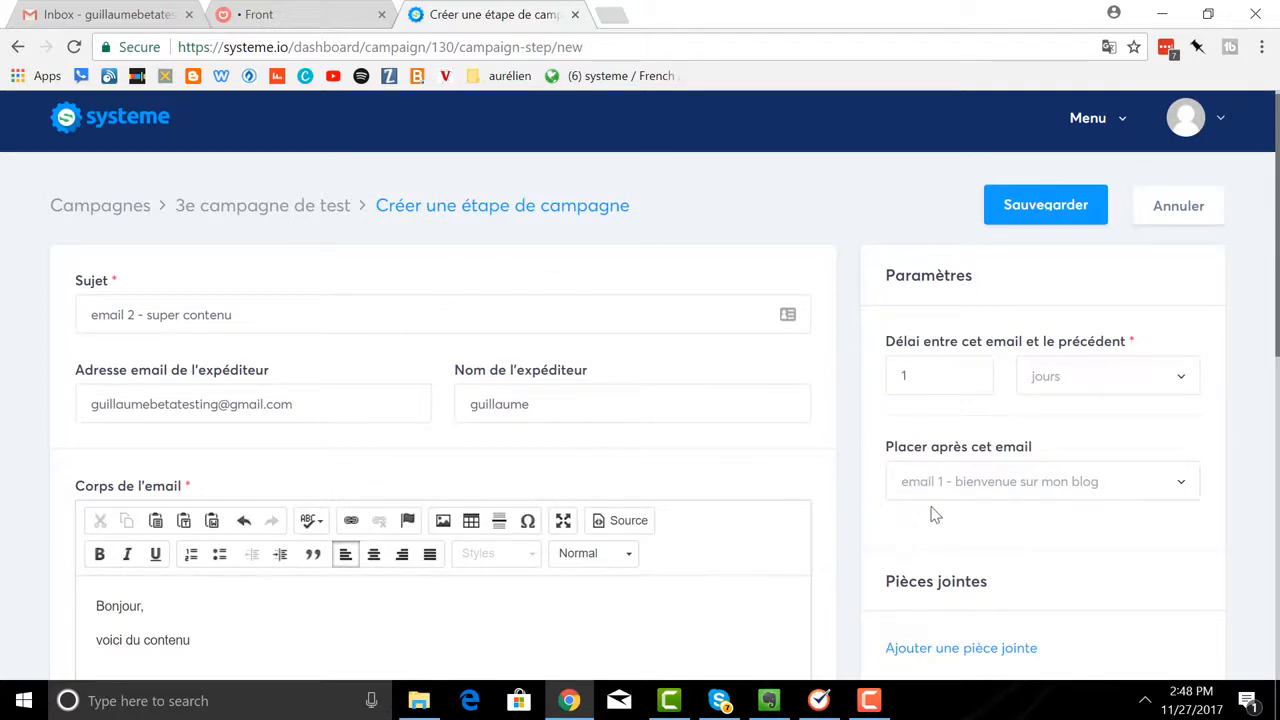
click(1063, 206)
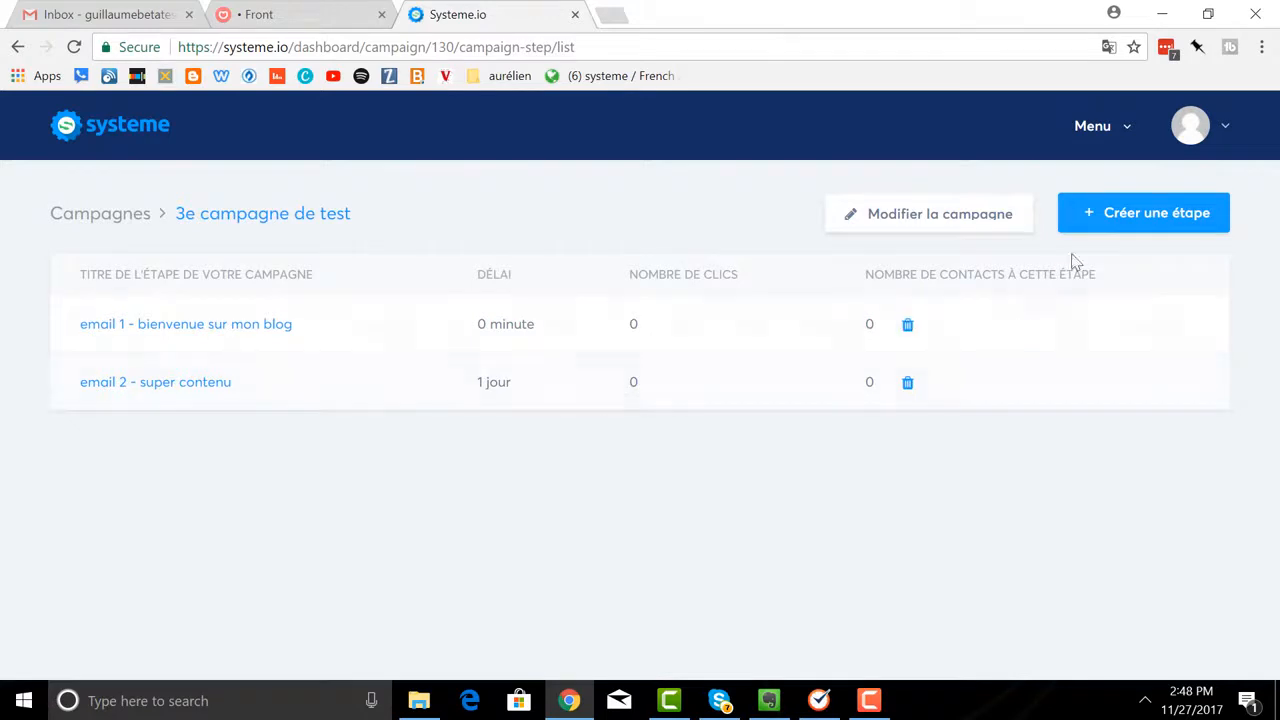
Start a third campaign step with the subject "email 3 - contenu" and fill in the sender's name
click(1150, 216)
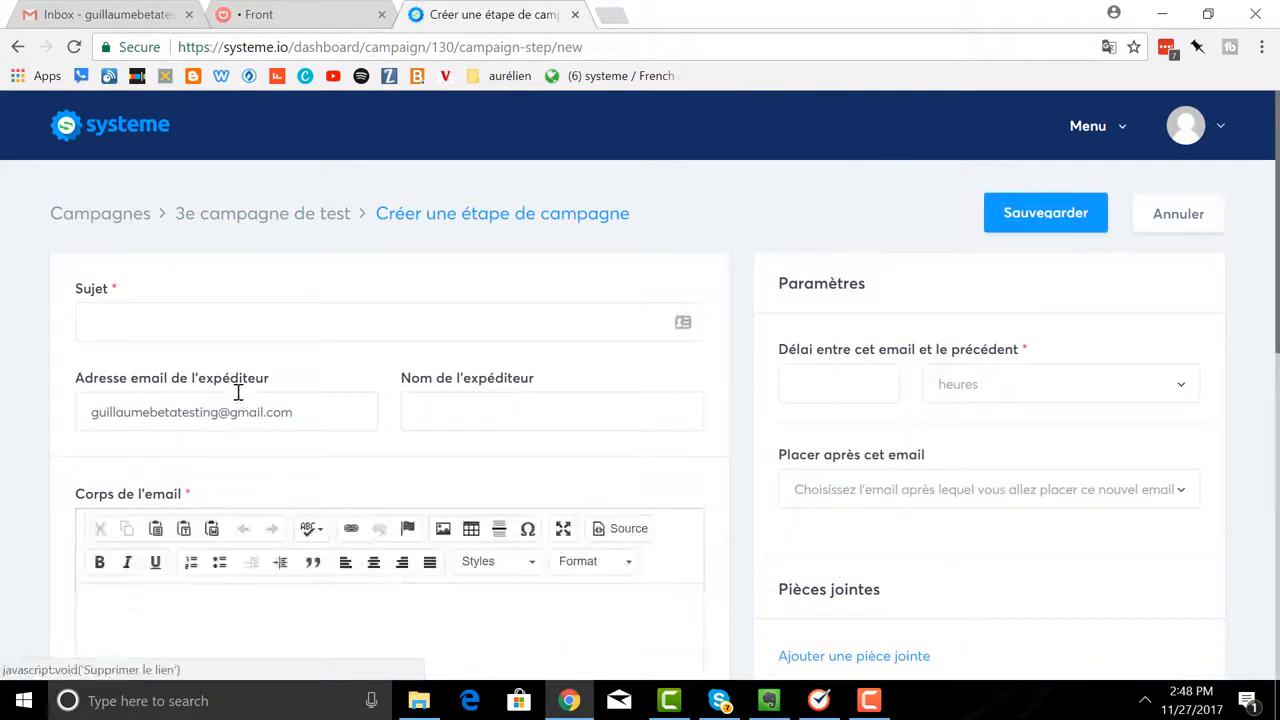
click(214, 322)
text(email 3 )
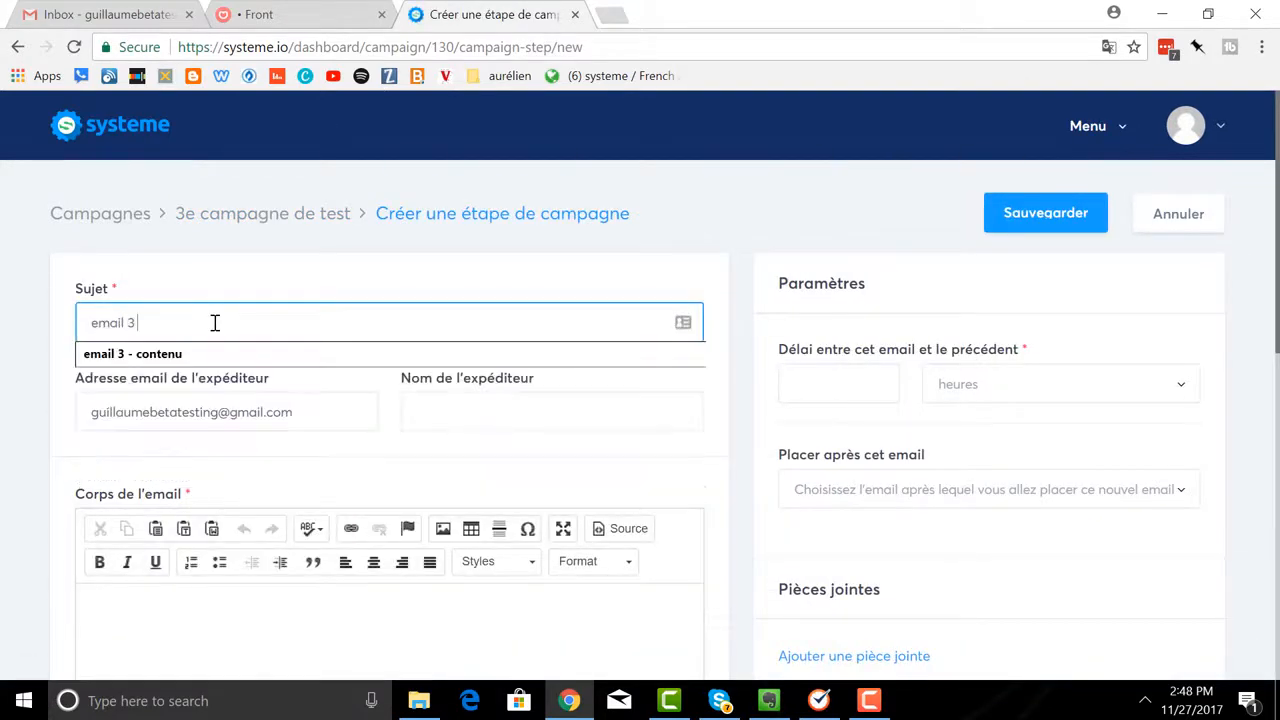
text(- contenu)
click(460, 409)
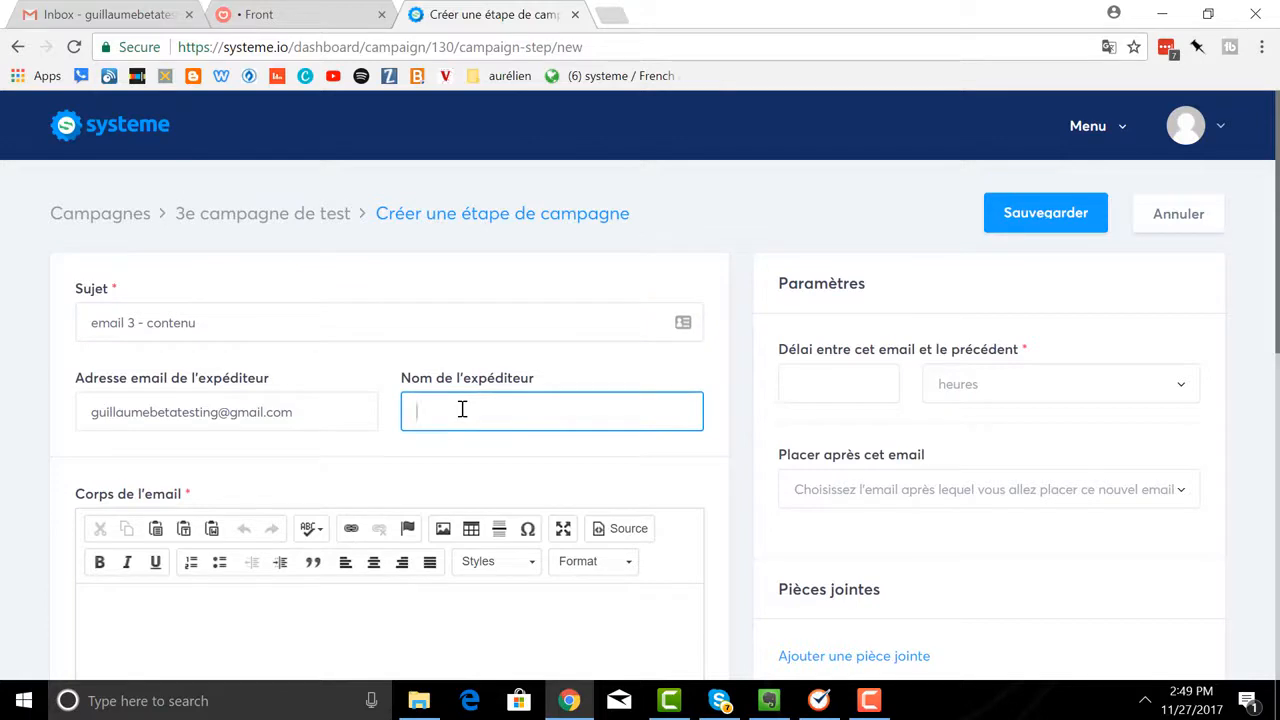
text(guillaume)
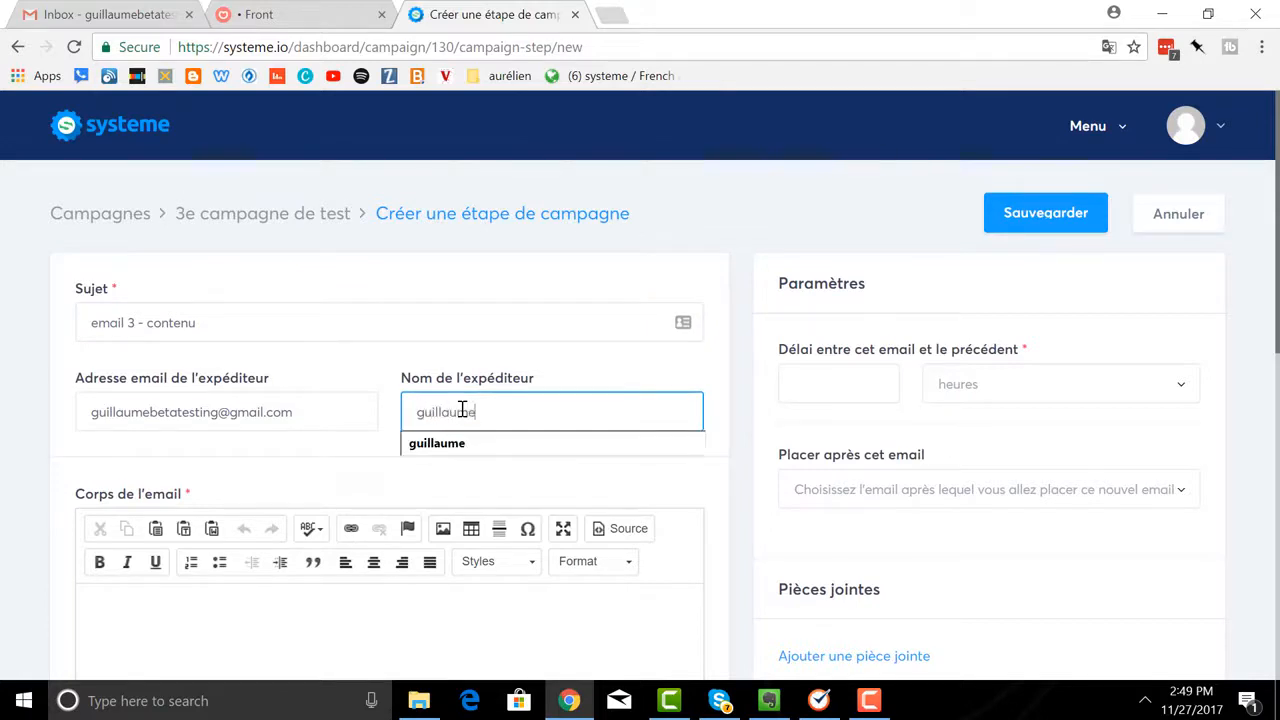
Write the third email's body as "Bonjour,", "Voici du contenu" and "a très vite," in separate paragraphs, signed with the sender's first name
click(274, 630)
text(Bonjour,)
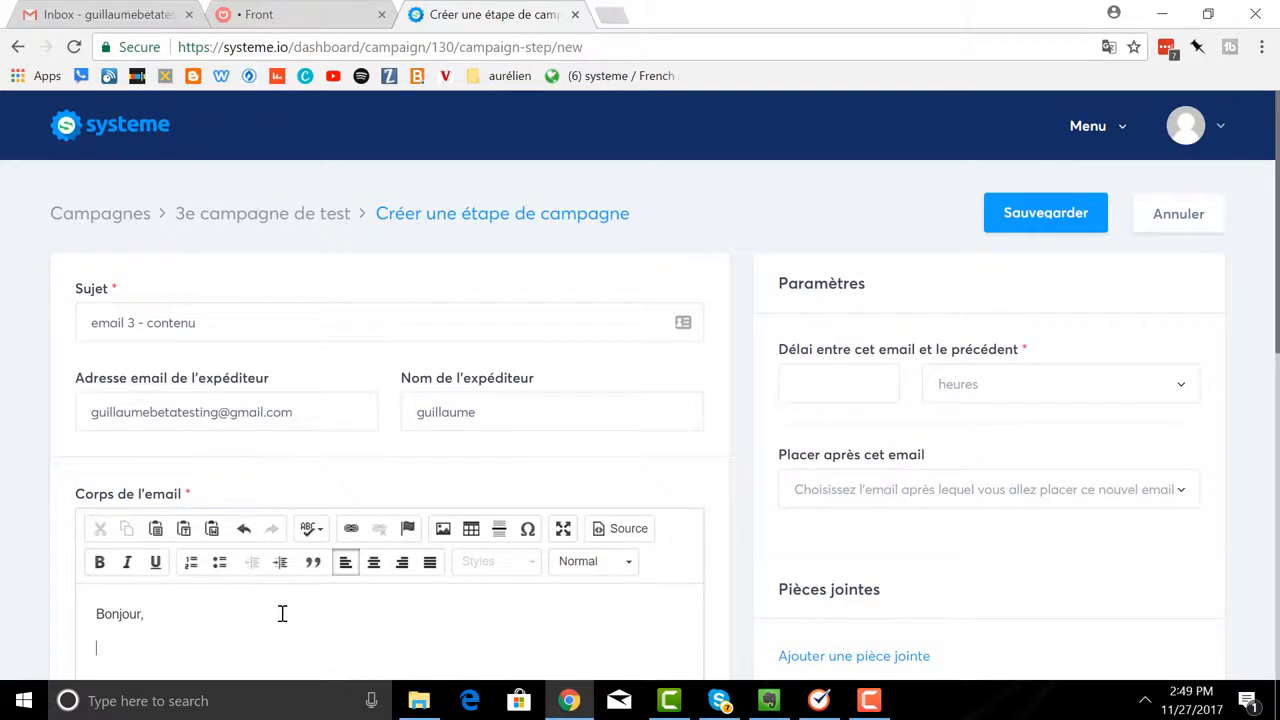
key(Return)
text(Voici)
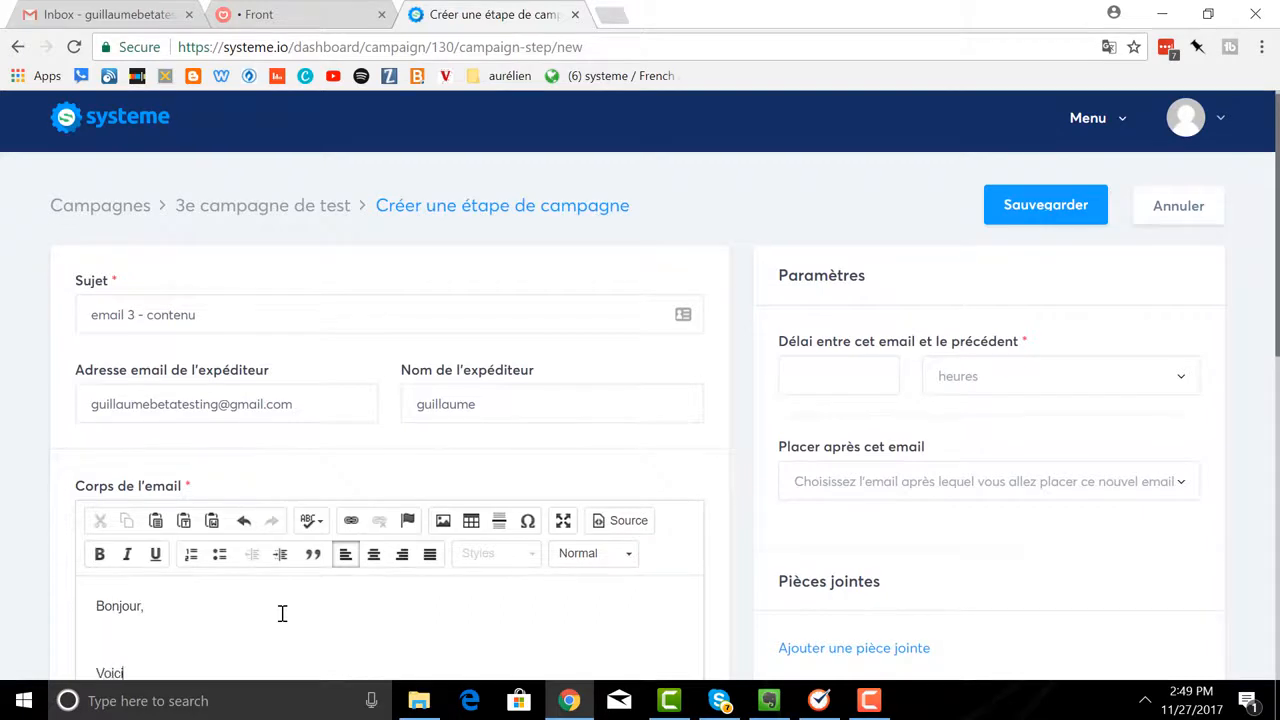
text(enu)
scroll(363, 589, down, 2)
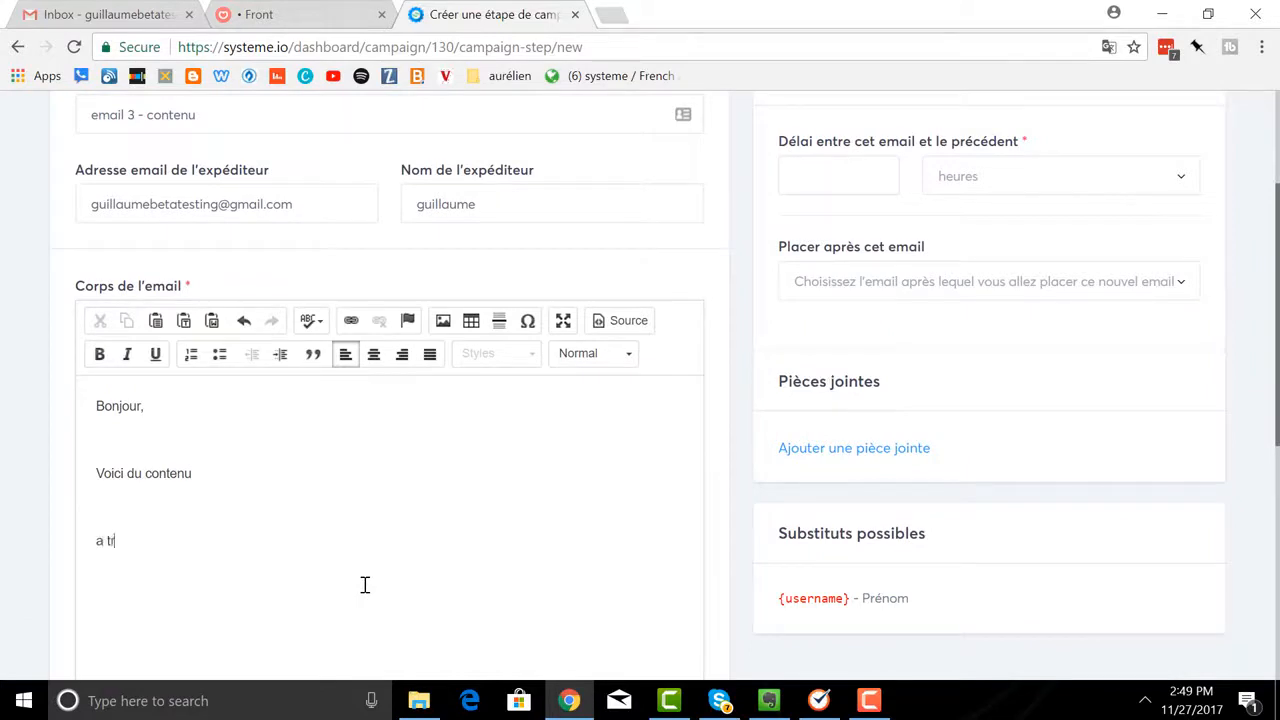
text(a très vite, )
text(Guillaume)
Set the delay between the third email and the previous one to 1 jours
click(815, 172)
text(1)
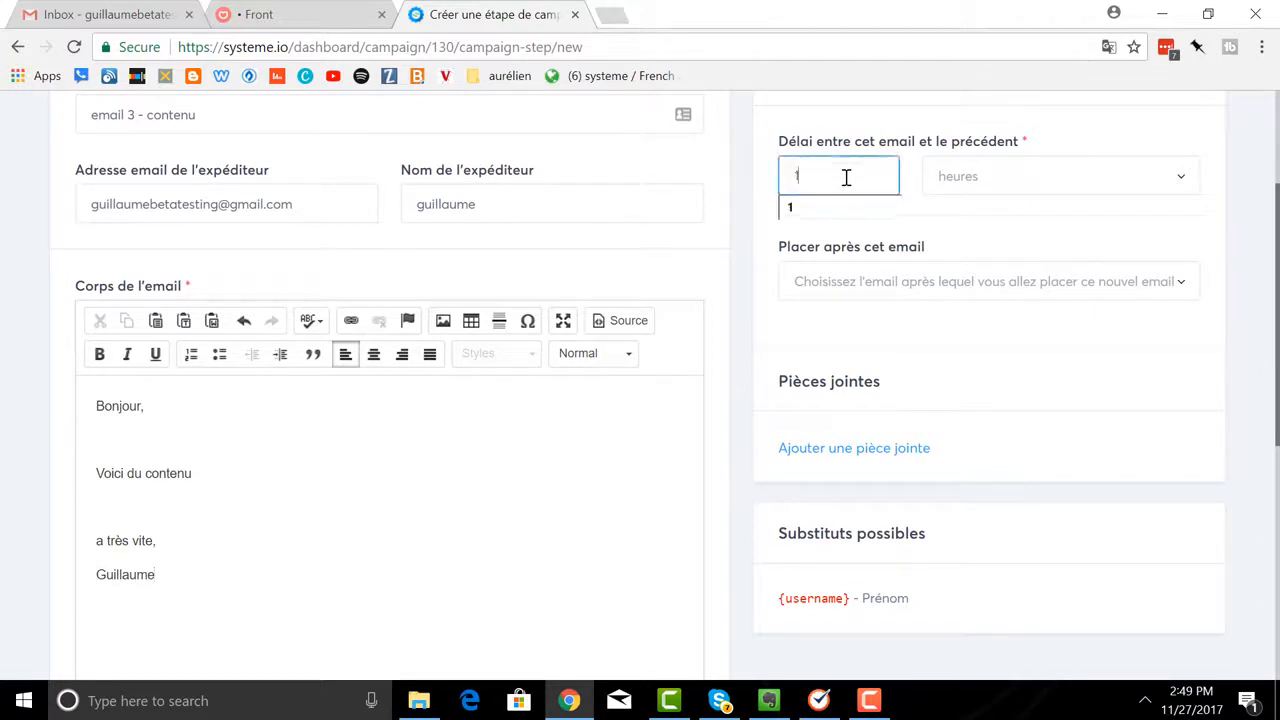
click(1186, 178)
click(1086, 245)
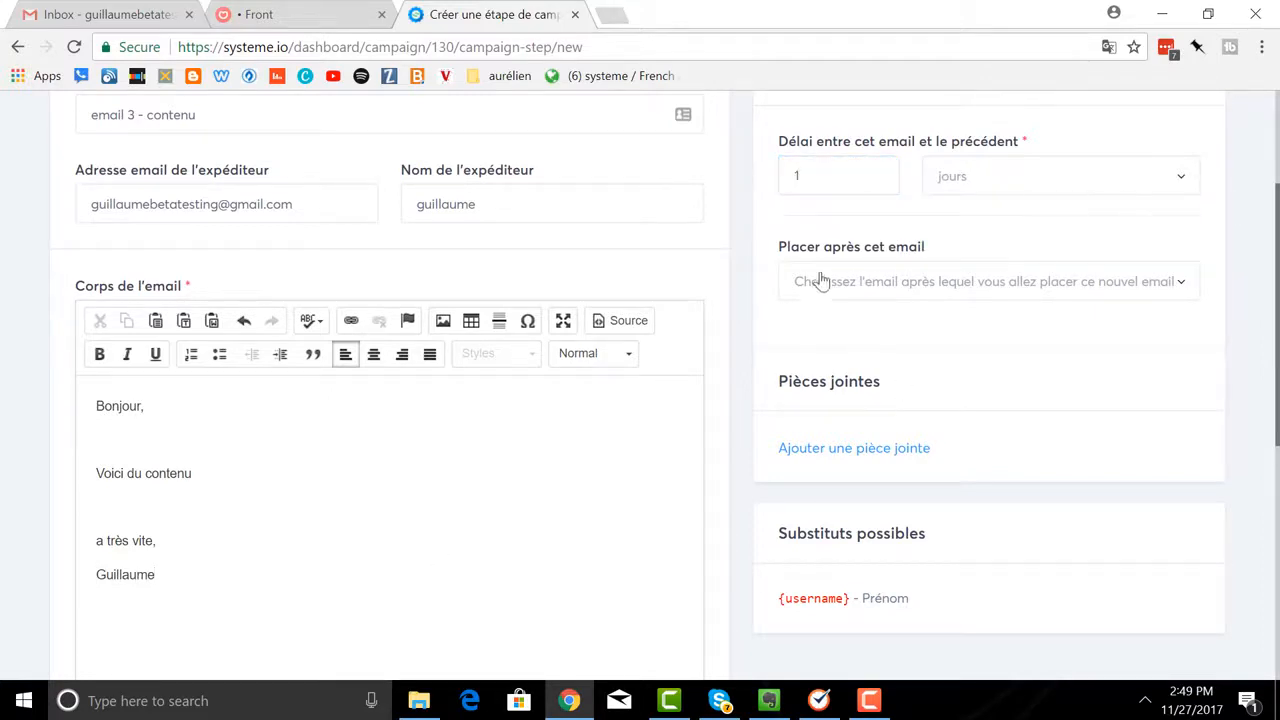
Place the third email after "email 2 - super contenu" and save the campaign step
scroll(587, 327, up, 1)
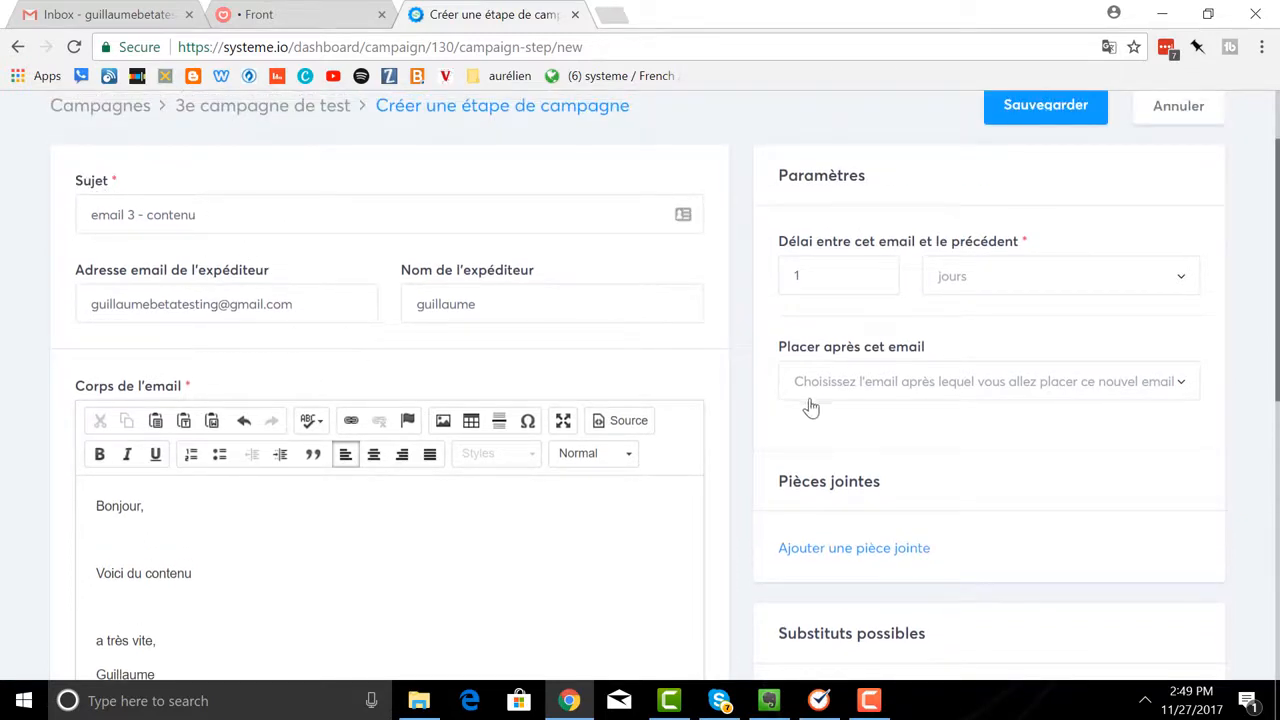
click(1188, 396)
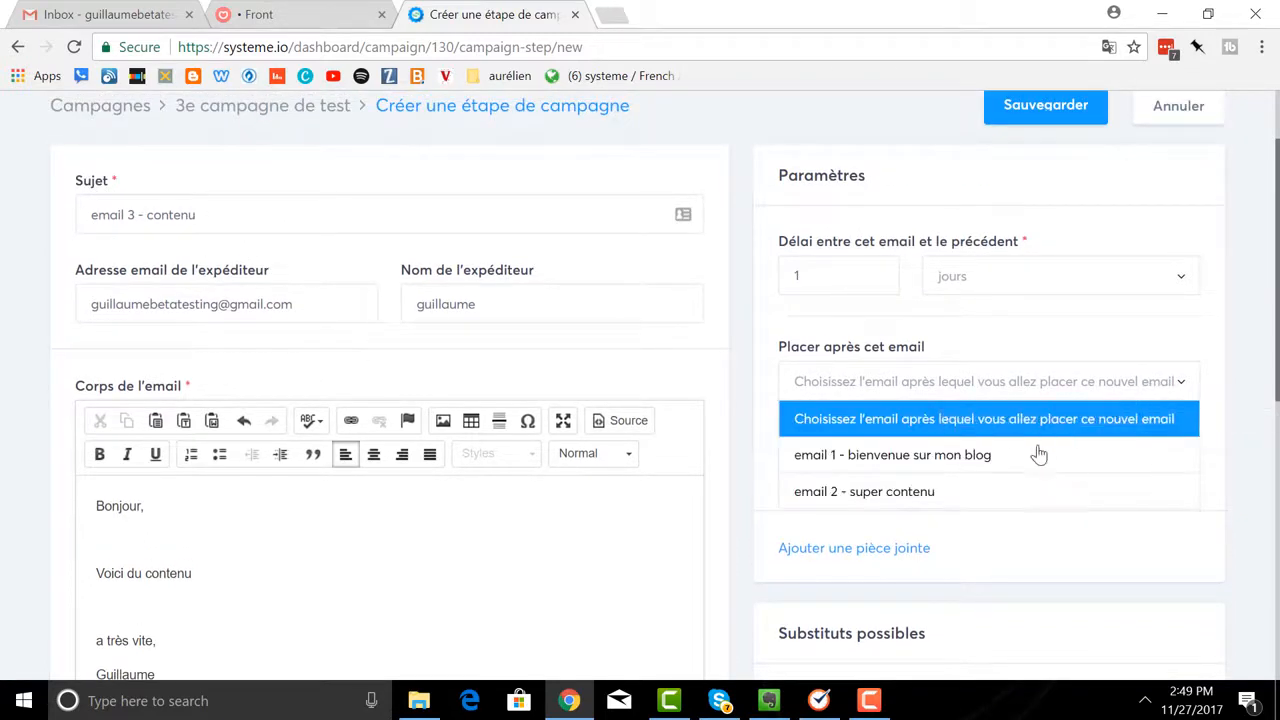
click(943, 492)
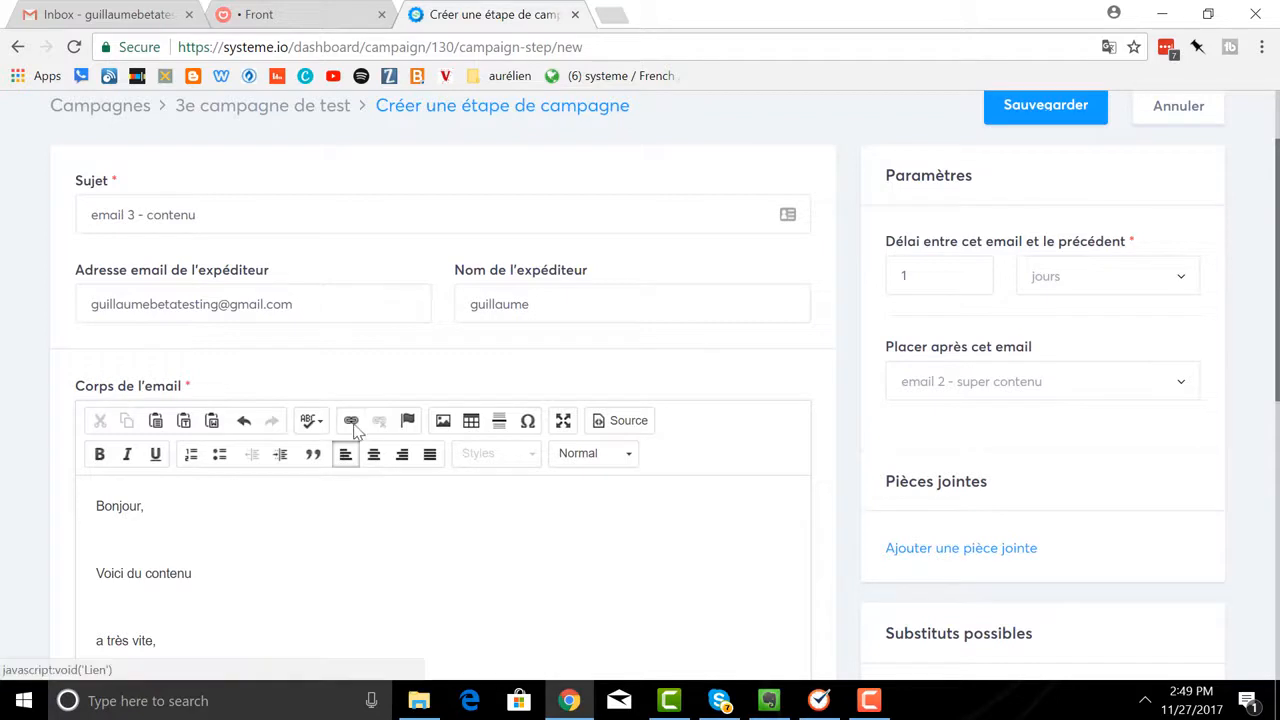
scroll(700, 420, up, 1)
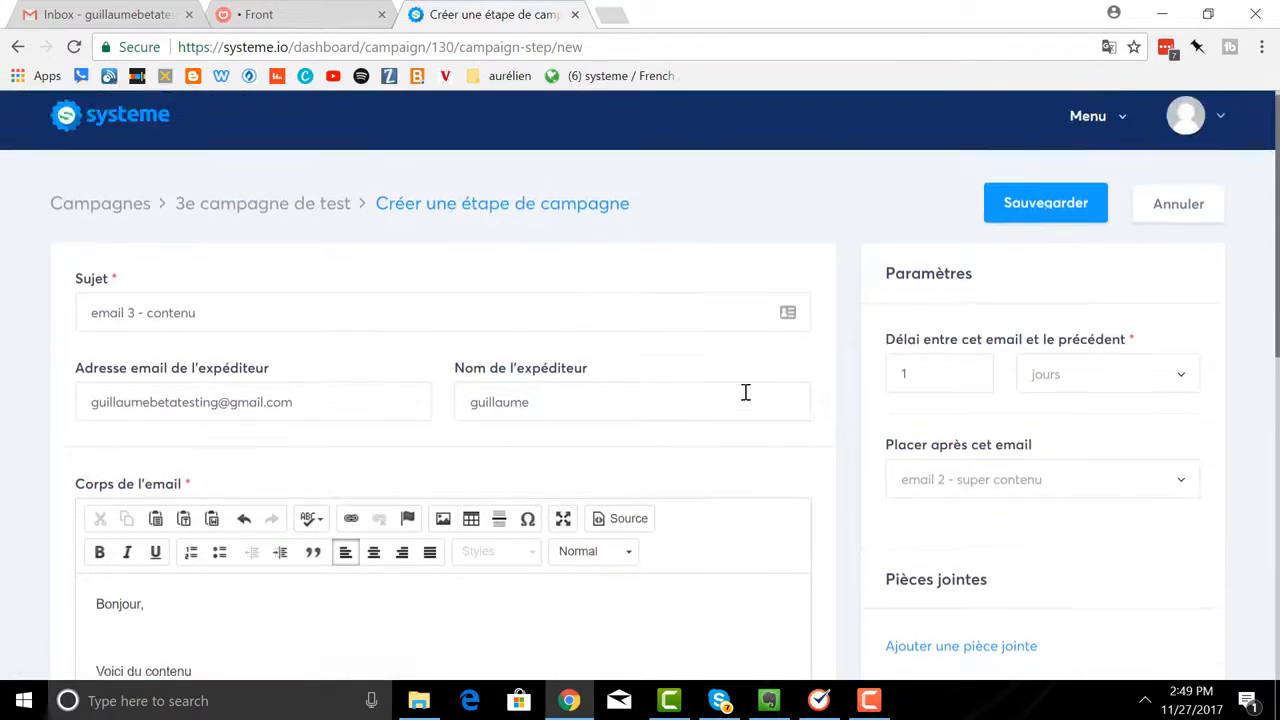
click(1046, 222)
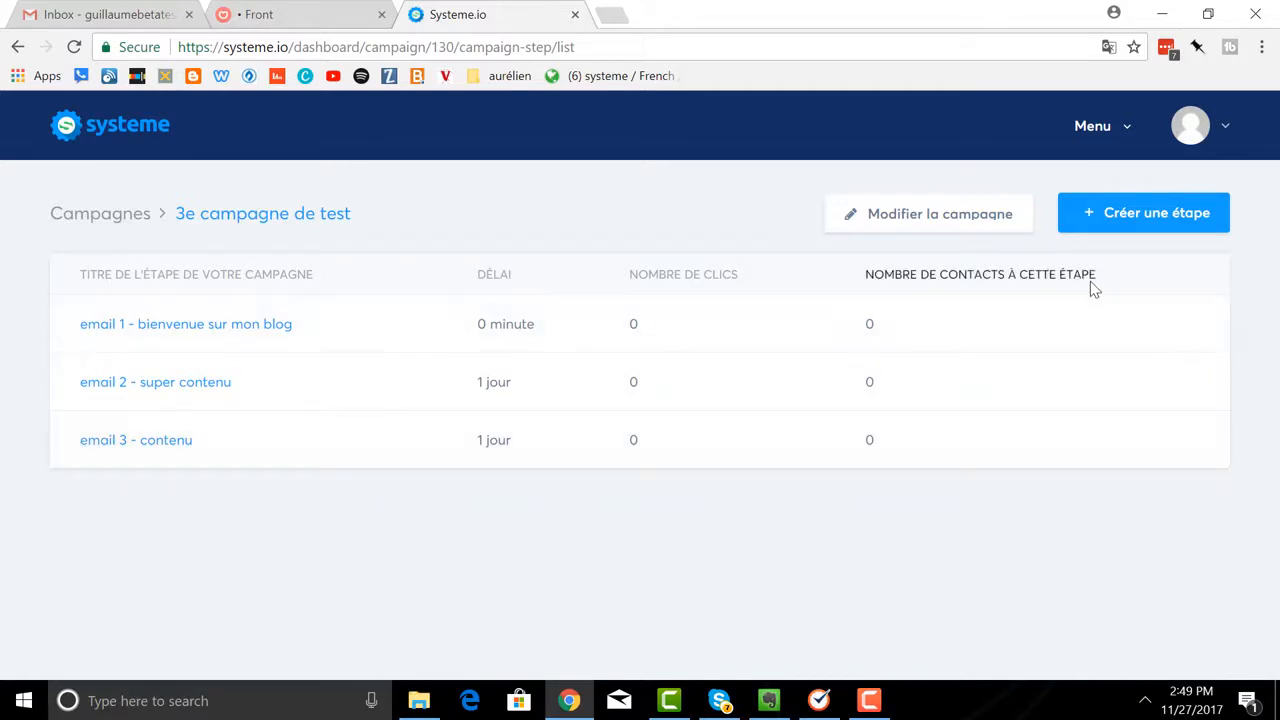
Start a fourth campaign step with the subject "email 4 - voici mon offre"
click(1108, 228)
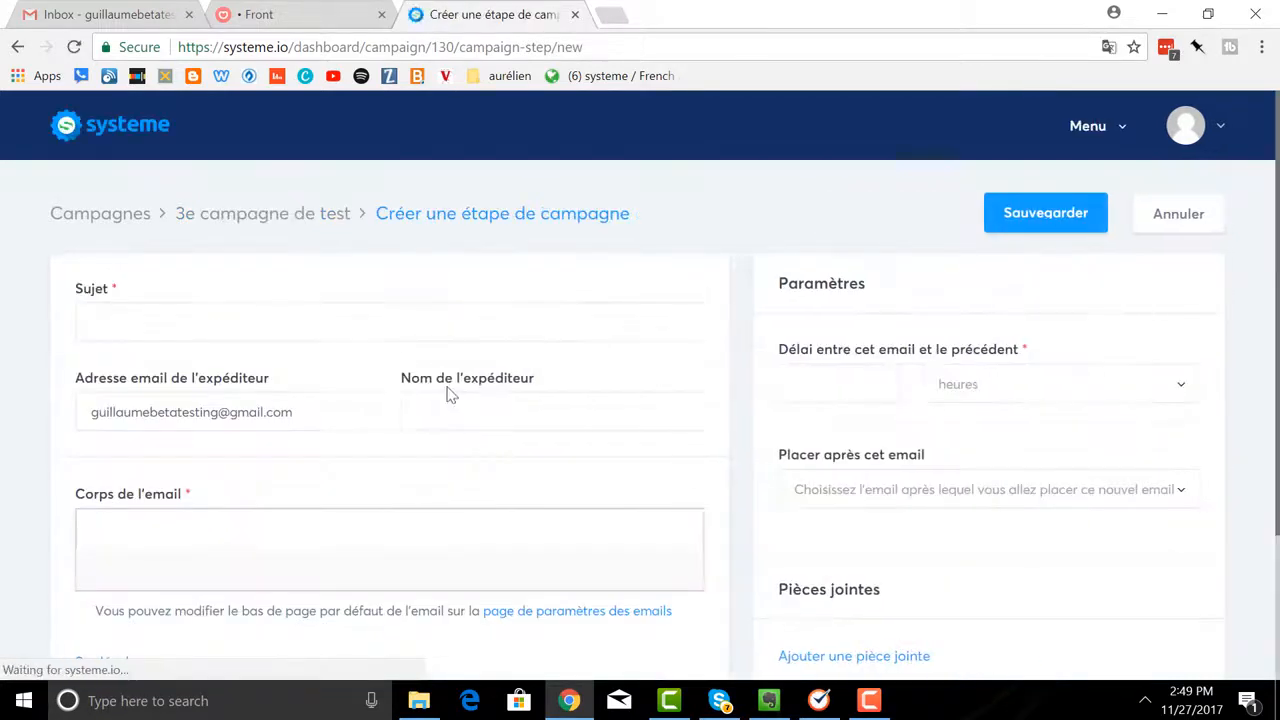
click(251, 325)
text(email 4 - )
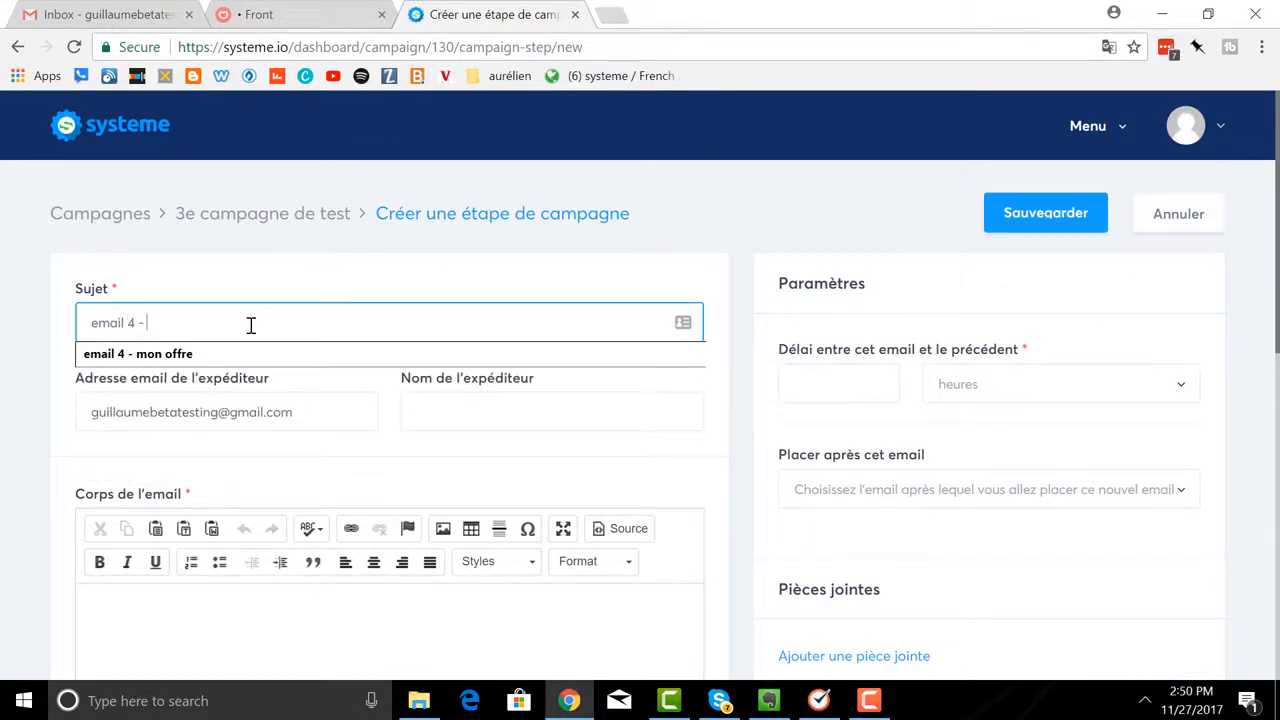
text(voici )
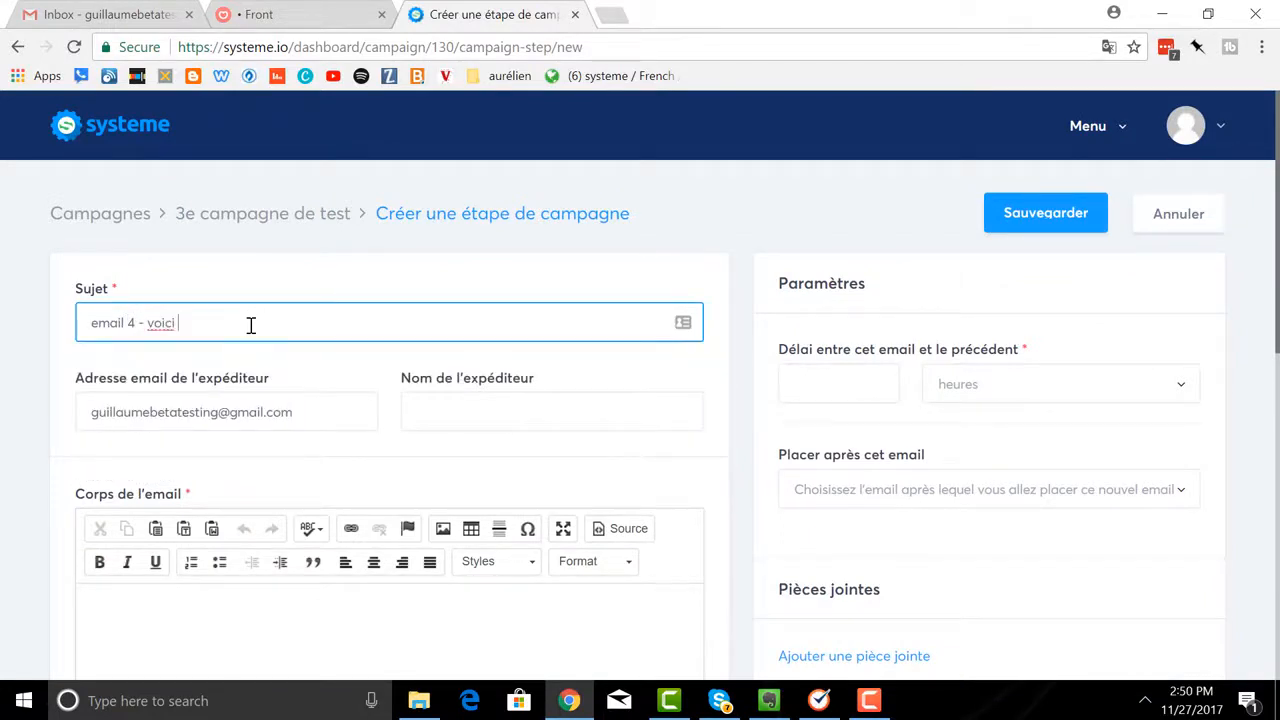
text(mon offre)
Begin the fourth email's body with "Bonjour," followed by "Je trouve ce produit intéressant" in a new paragraph
click(186, 620)
text(B)
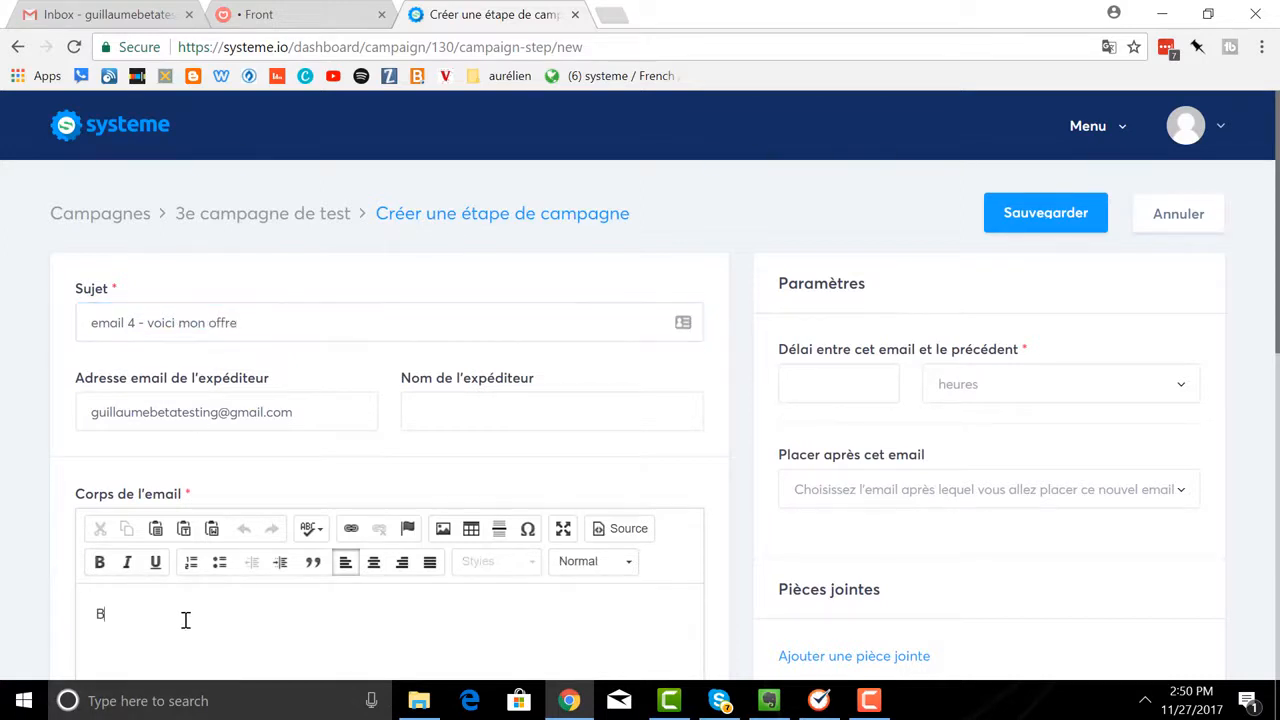
text(onjour,)
key(Return)
key(Return)
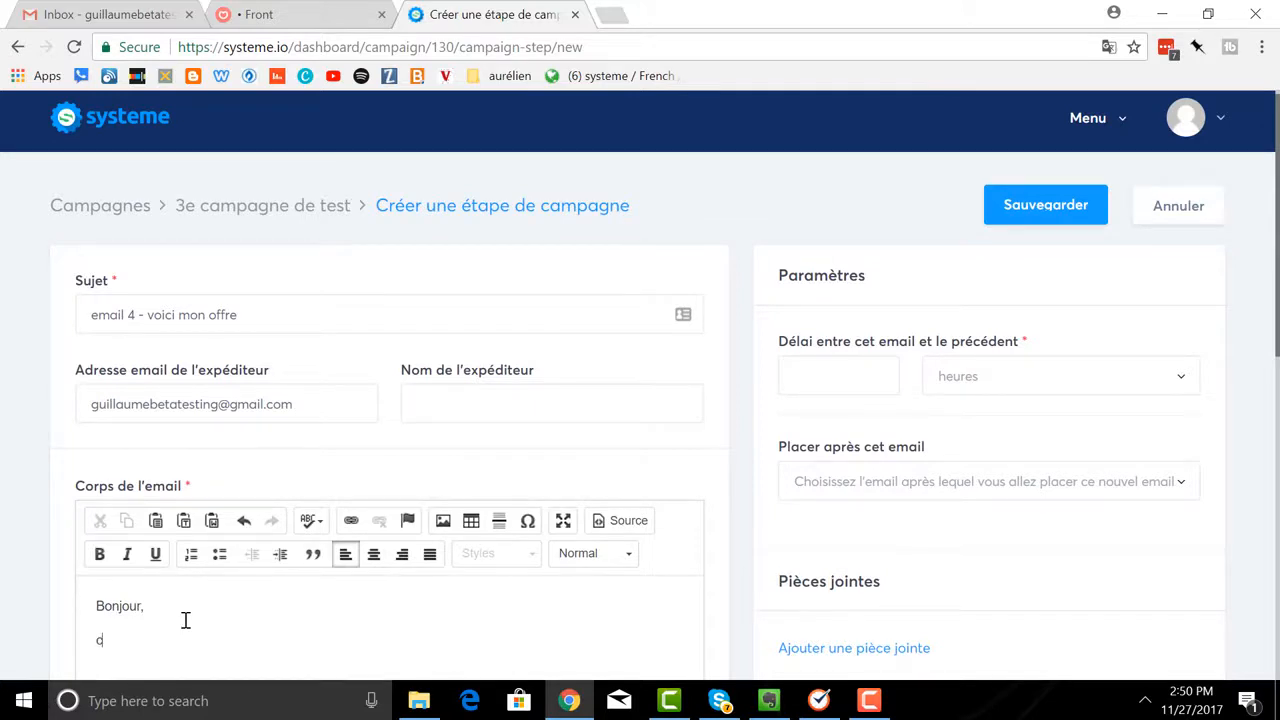
text(Je trouve ce produit in'téressan)
key(BackSpace)
key(BackSpace)
key(BackSpace)
key(BackSpace)
key(BackSpace)
key(BackSpace)
key(BackSpace)
key(BackSpace)
text(téressa)
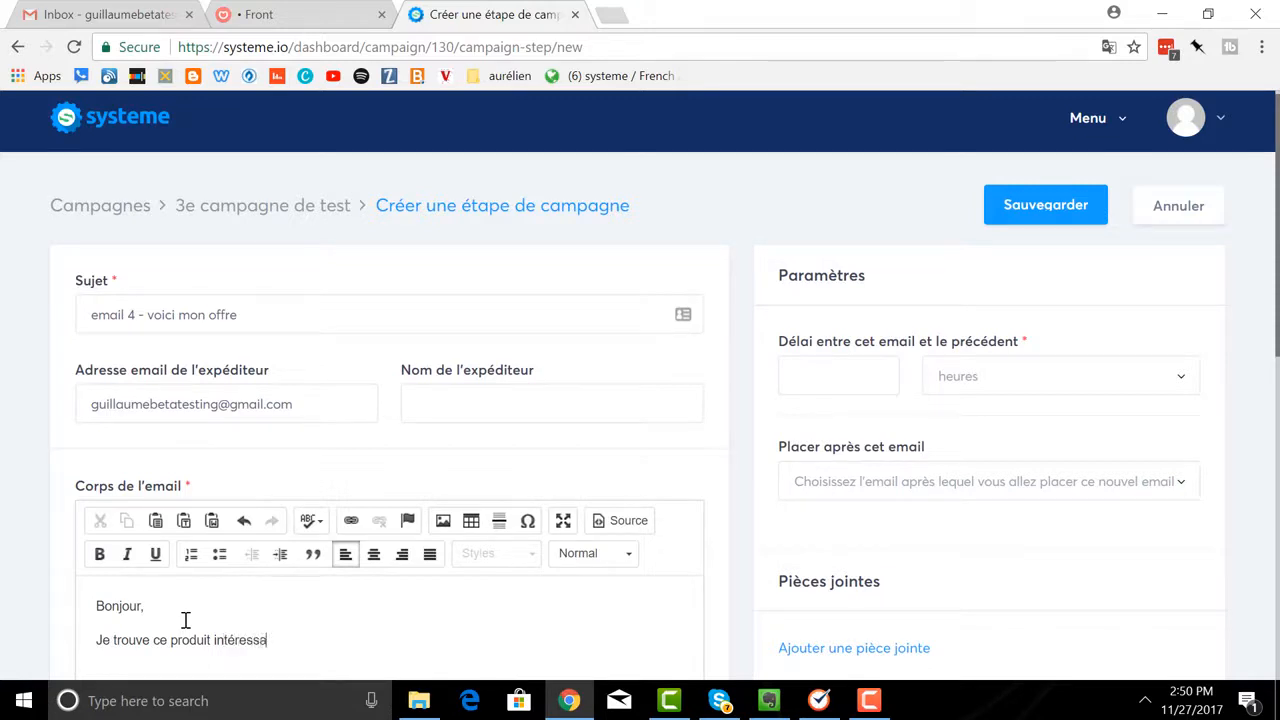
text(nt)
Add the call-to-action line "Clique ici pour voir mon produit" as a new paragraph in the email body
key(Return)
key(Return)
text(C)
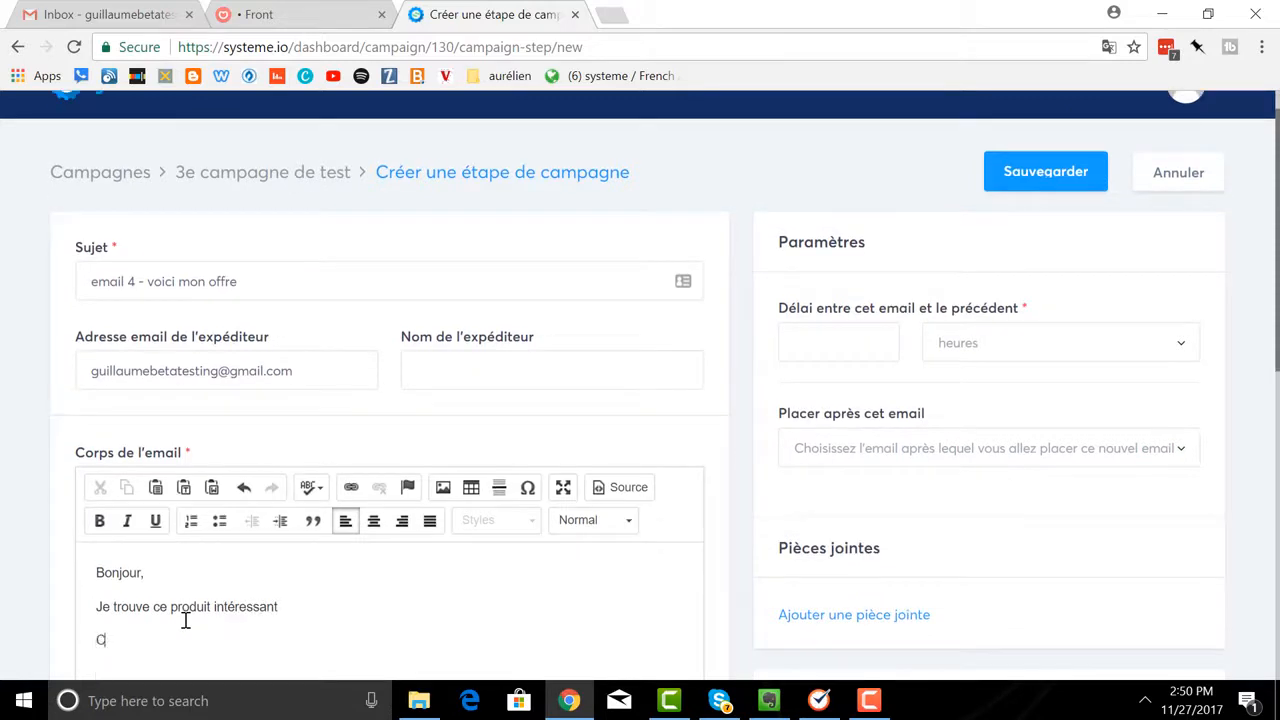
text(lique ici pour voir mon produit)
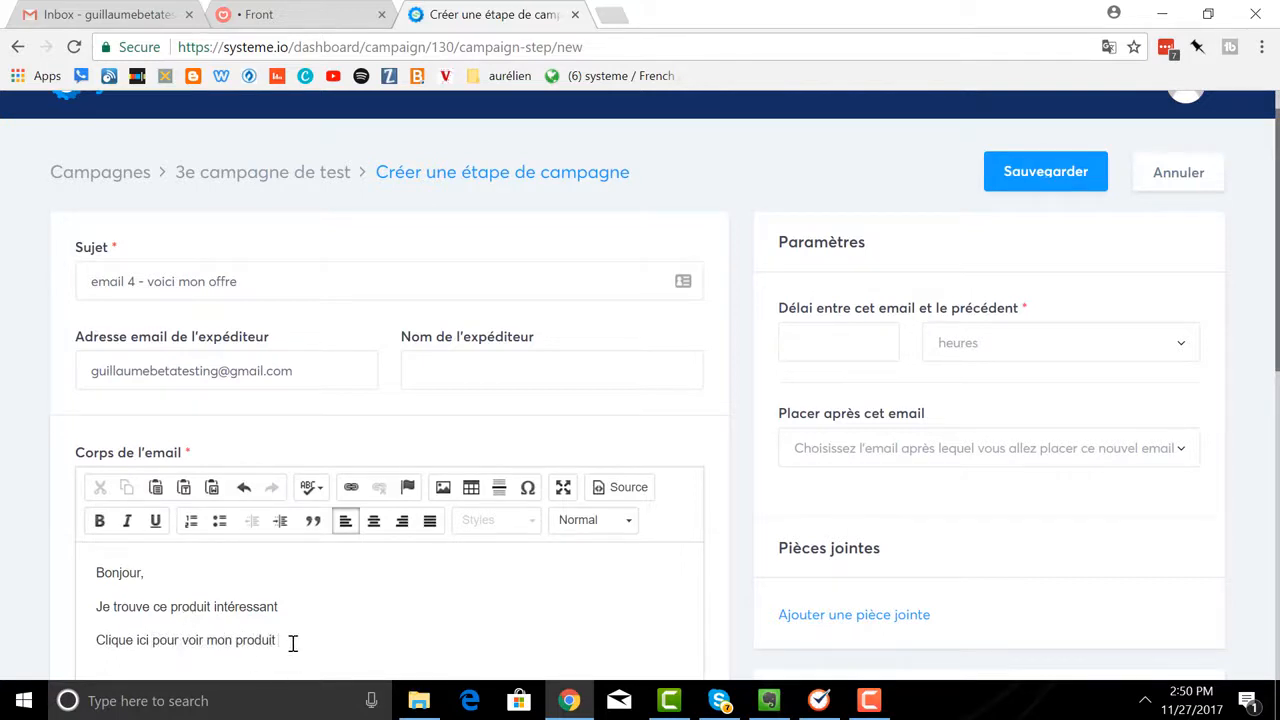
Turn the line "Clique ici pour voir mon produit" into a link with the URL "page de vente"
drag(288, 642, 96, 643)
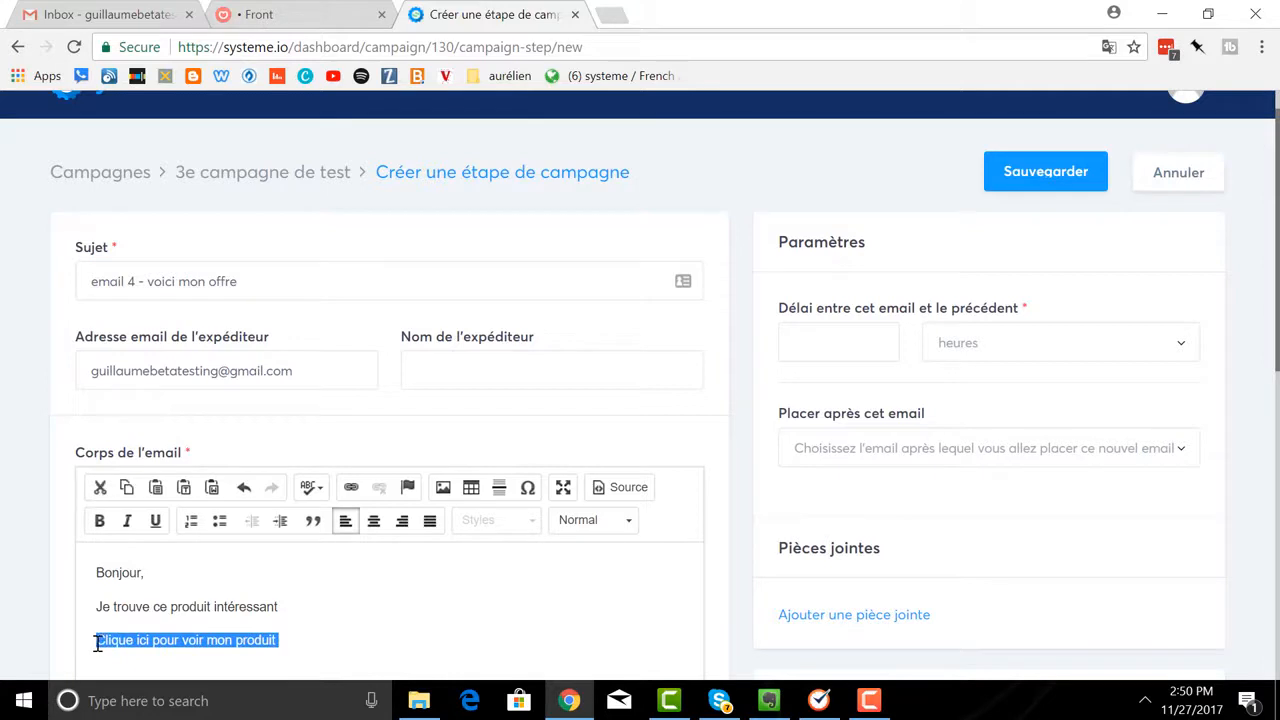
scroll(97, 643, up, 1)
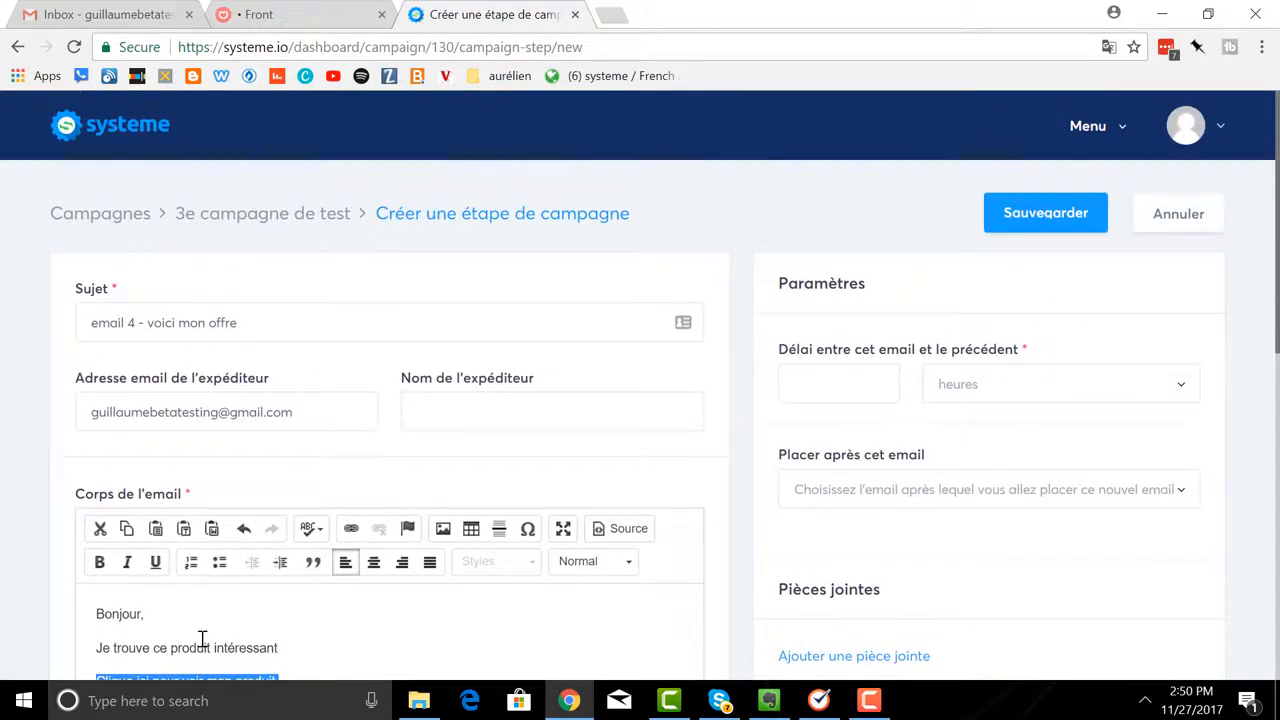
scroll(202, 638, down, 1)
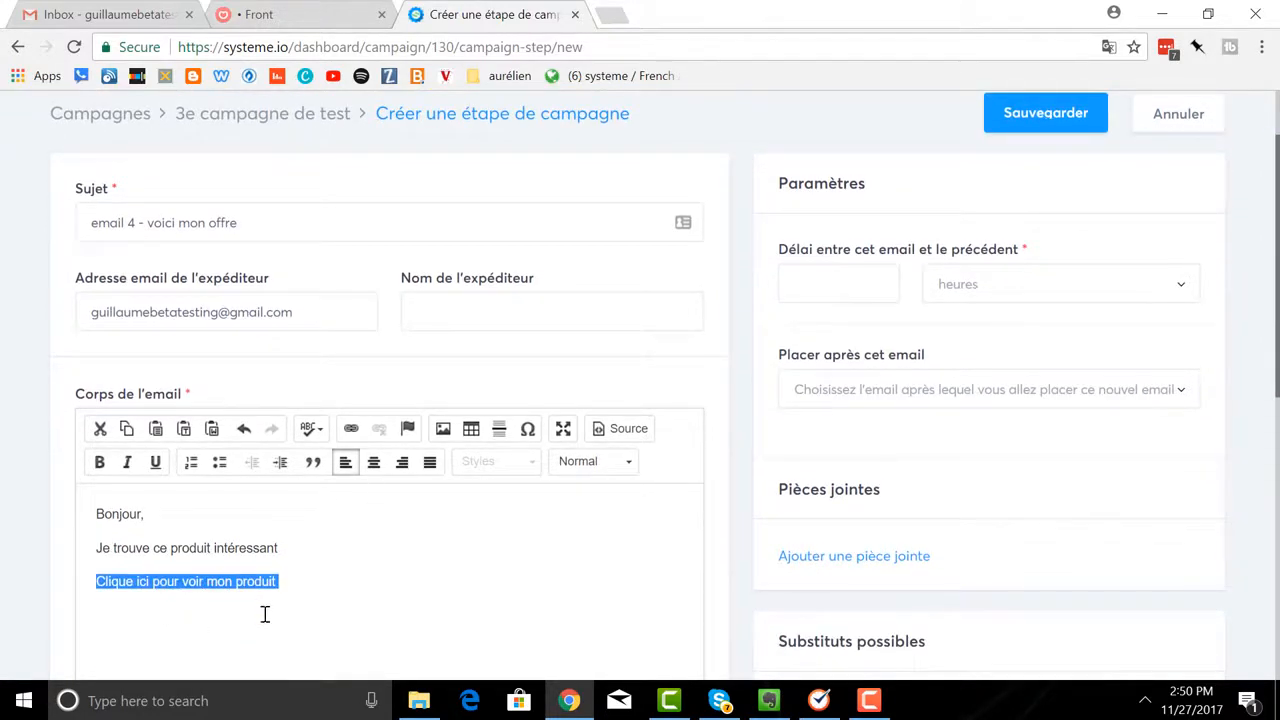
click(350, 429)
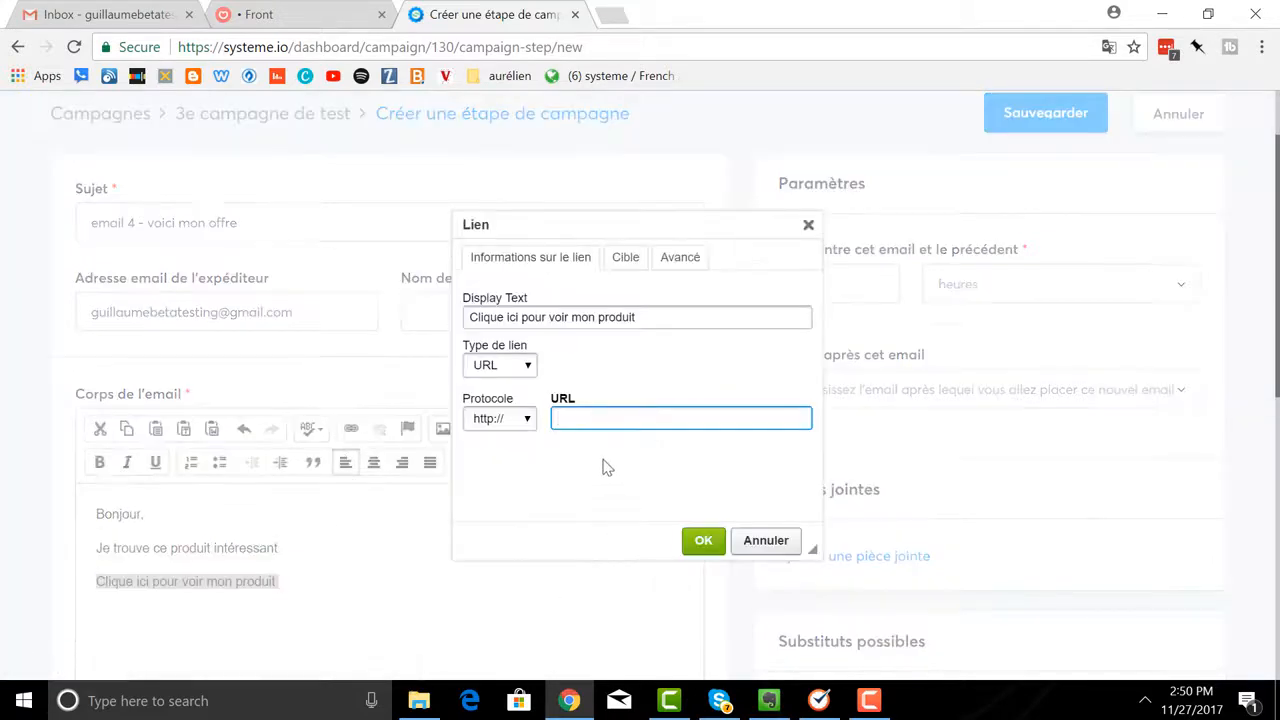
text(page de vente)
click(703, 540)
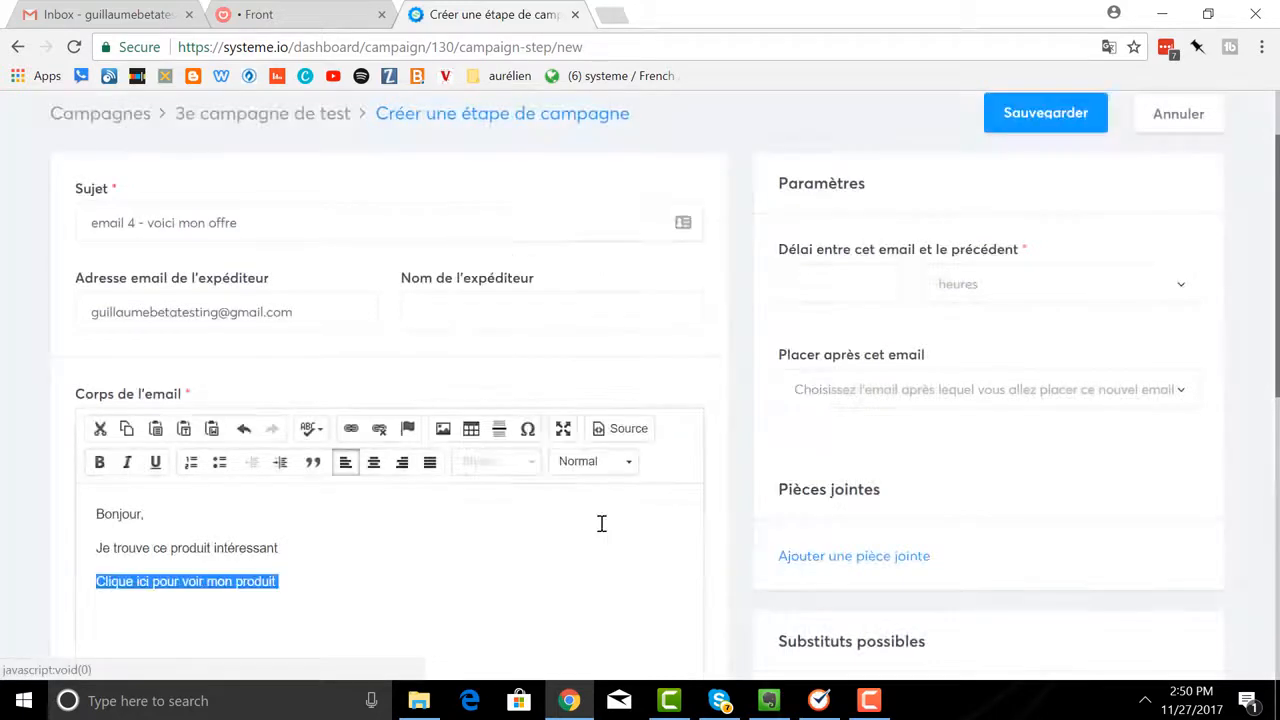
click(344, 540)
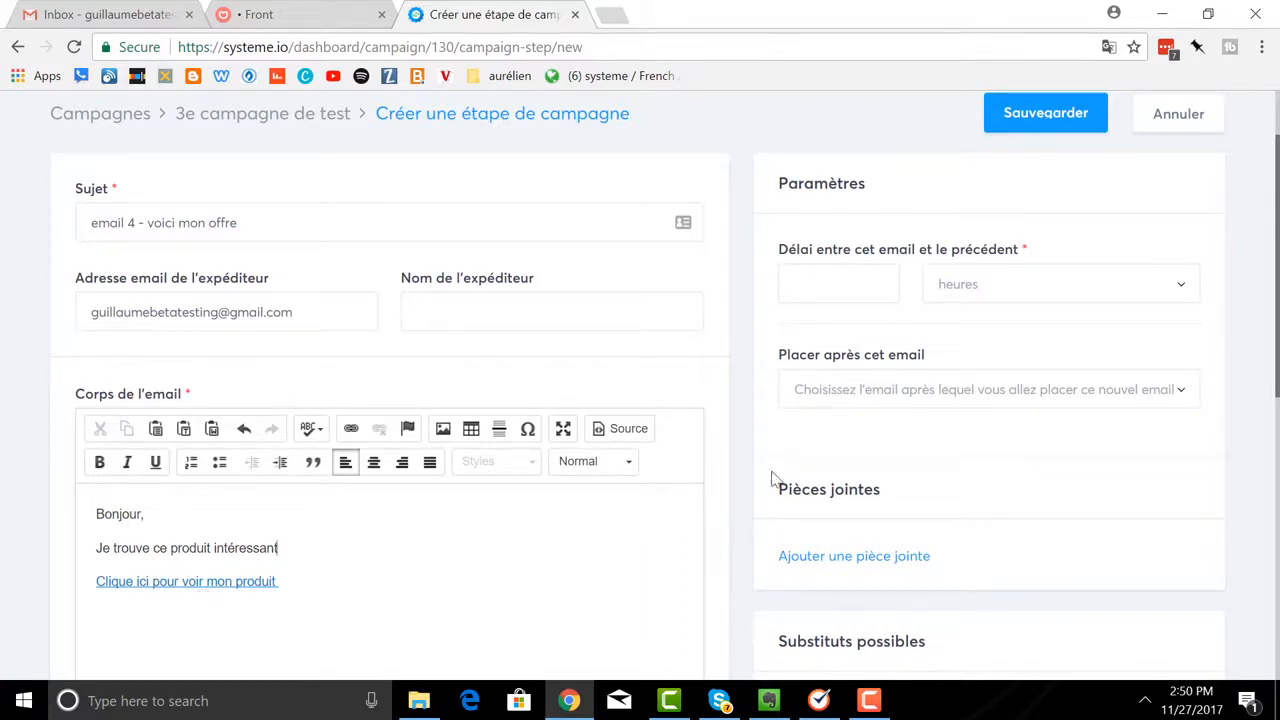
Set the delay between the fourth email and the previous one to 1 jours
click(810, 290)
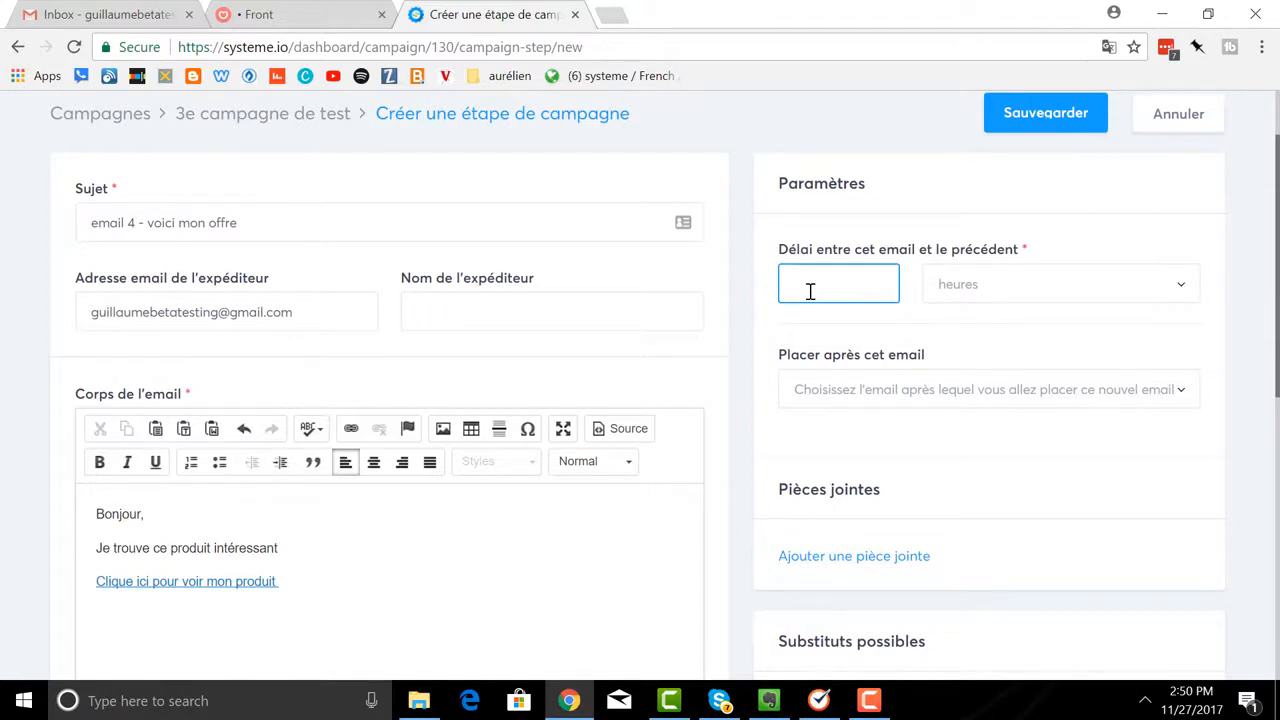
text(1)
click(1181, 296)
click(1158, 362)
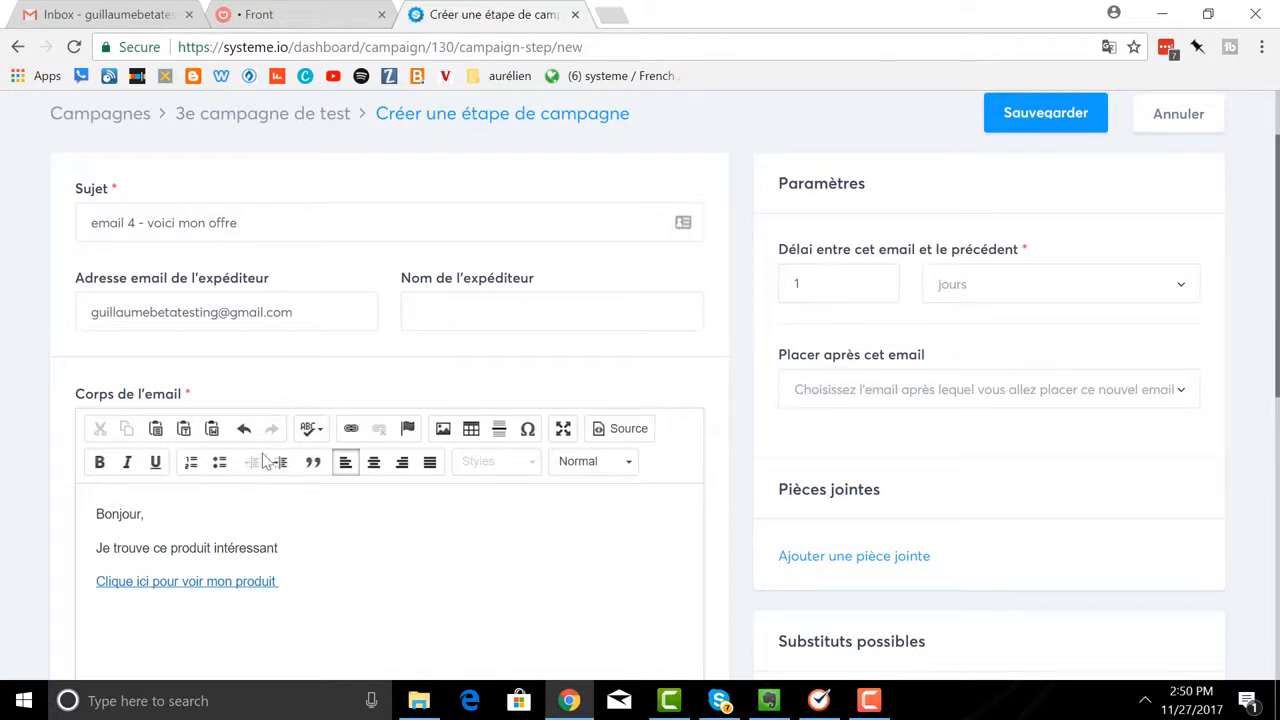
Place the fourth email after "email 3 - contenu" and submit the campaign step for saving
click(1185, 398)
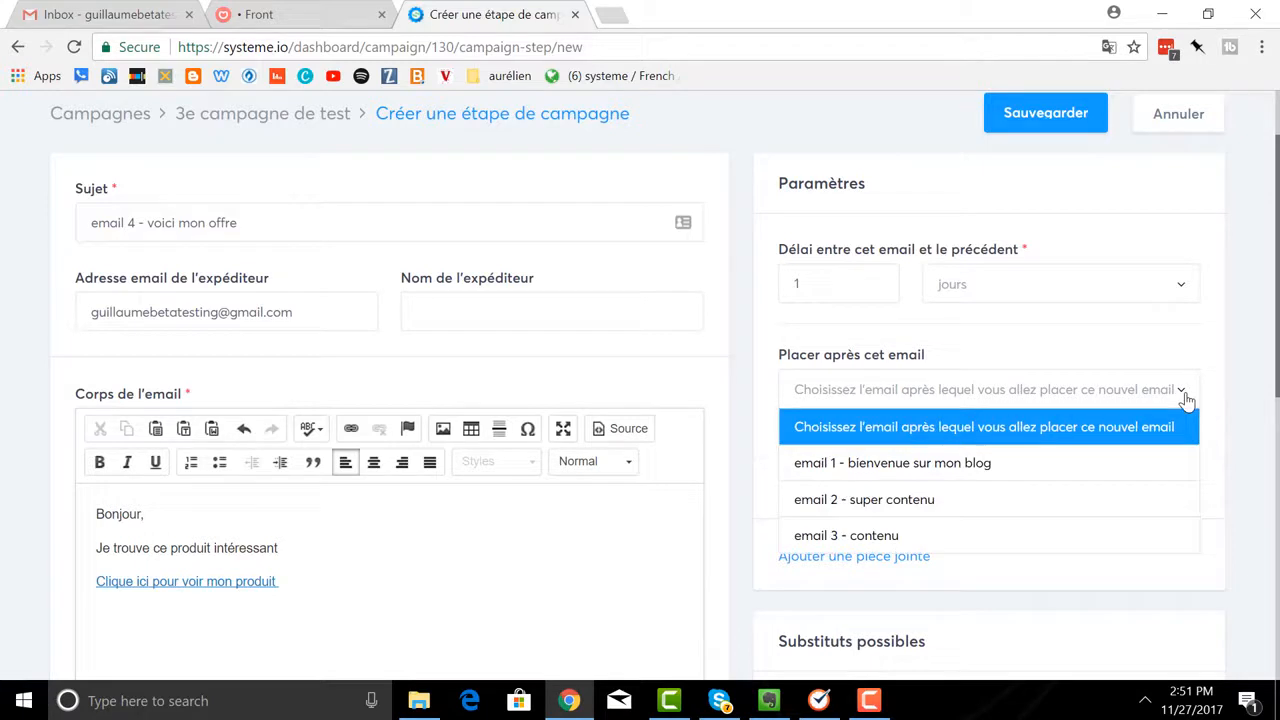
click(1116, 538)
scroll(1117, 530, up, 1)
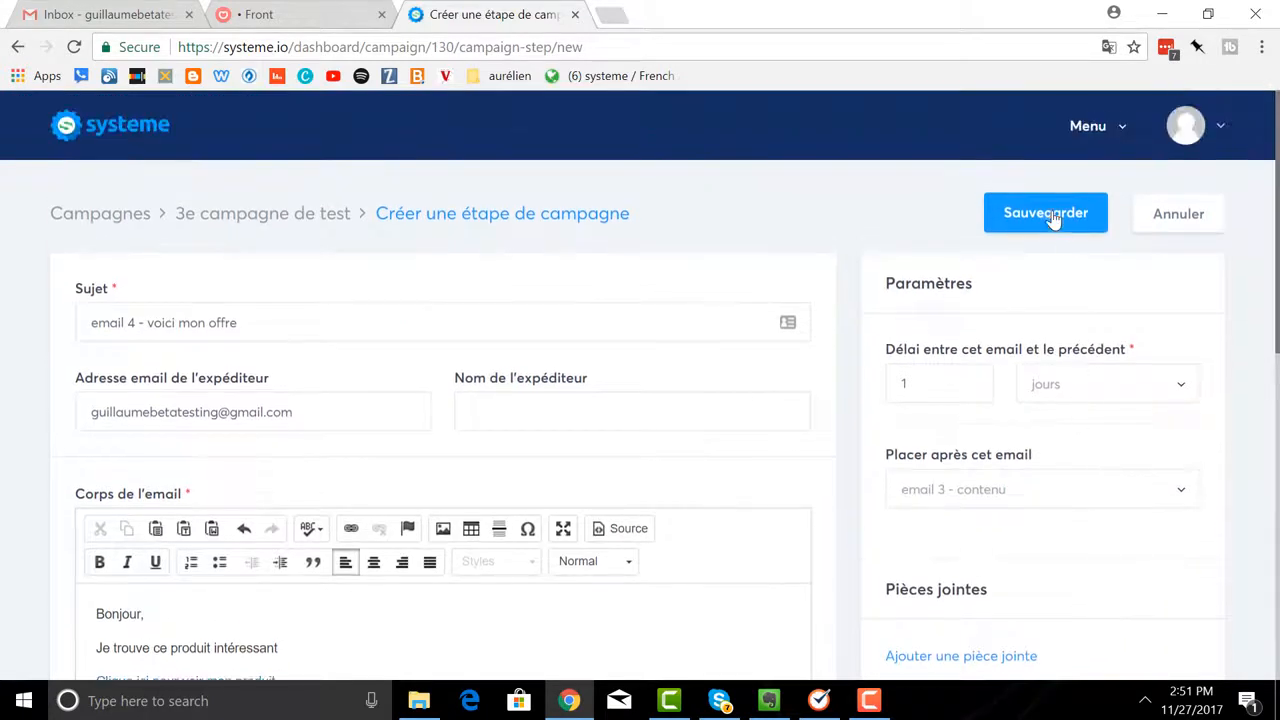
click(1057, 217)
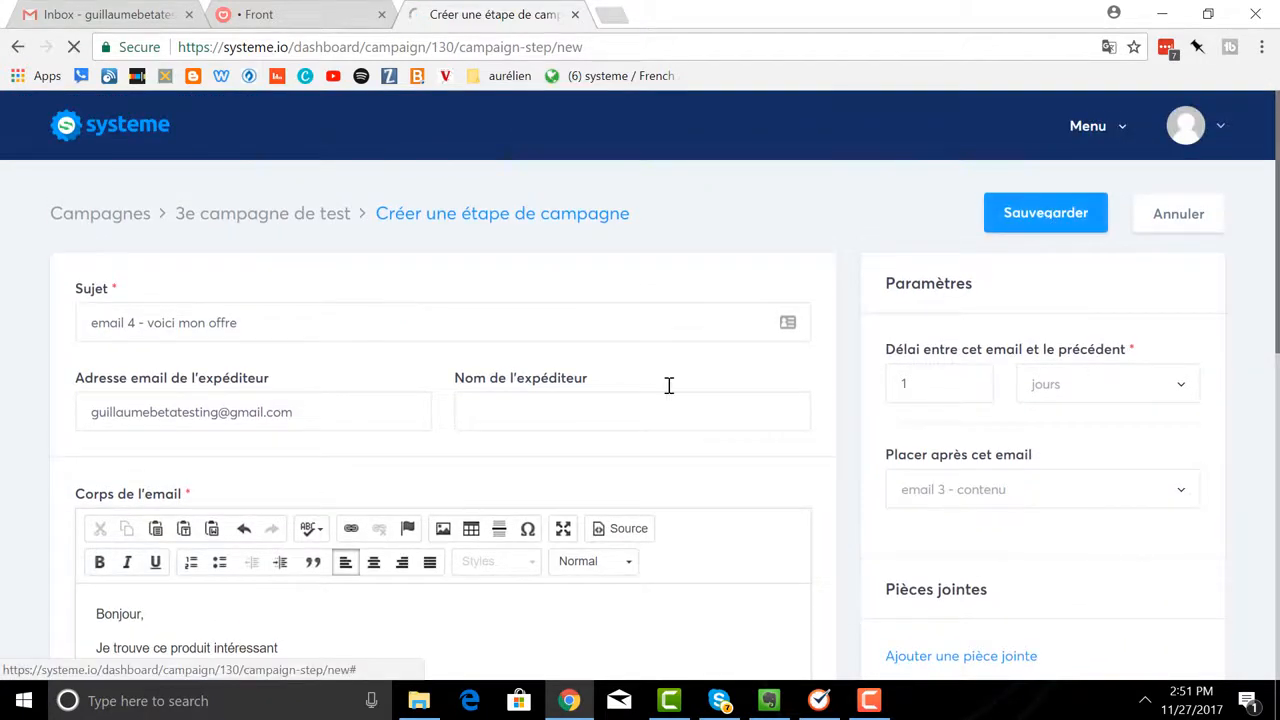
Fill in the sender's name for "email 4 - voici mon offre" and save the campaign step
click(601, 418)
text(guillaume)
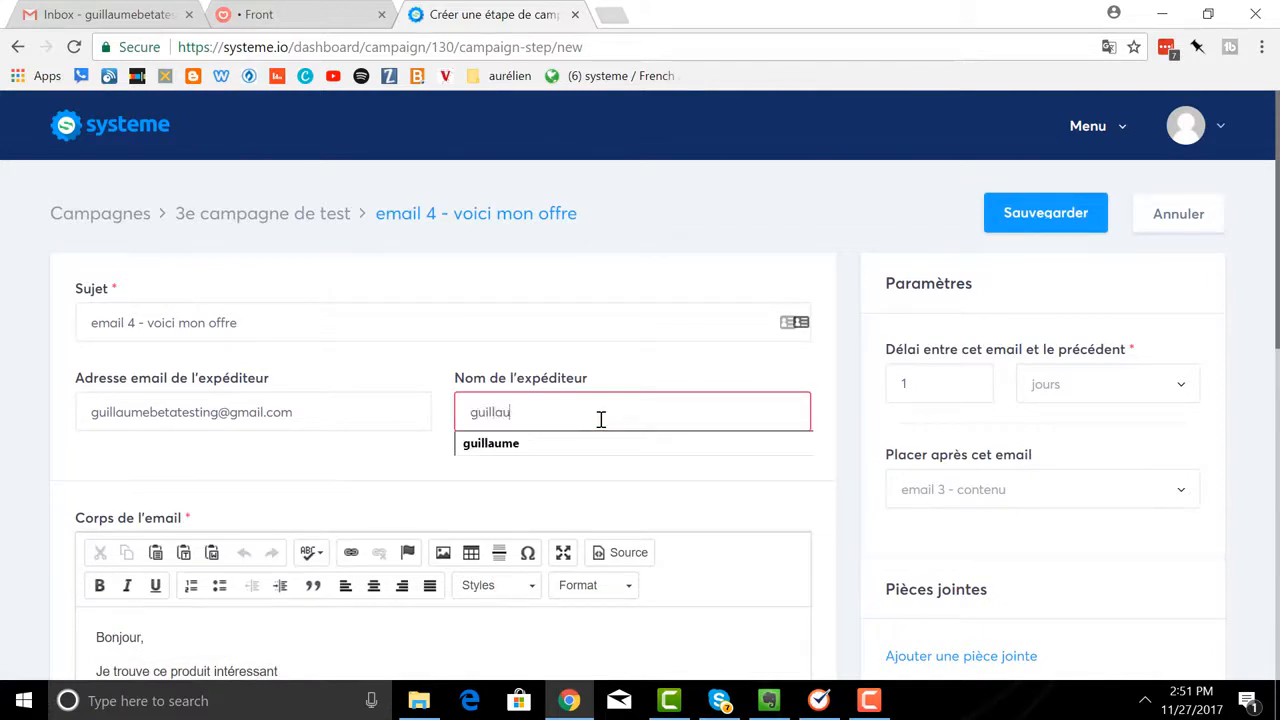
click(1050, 212)
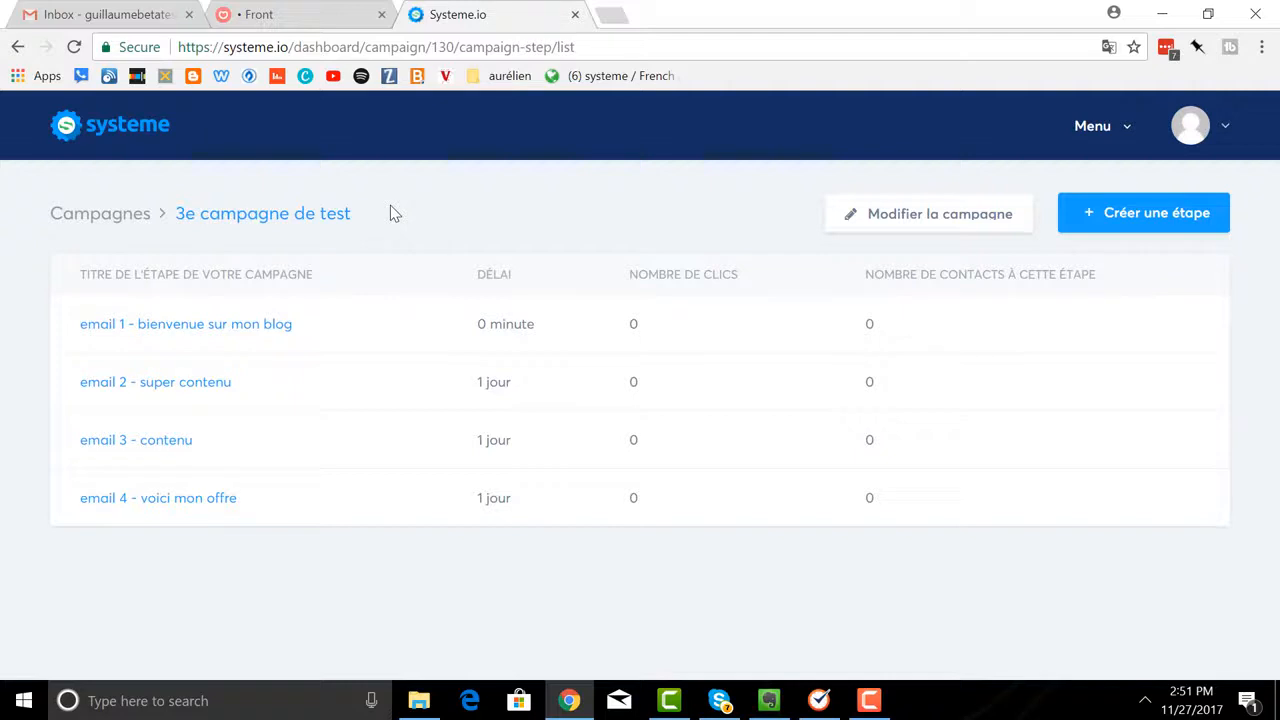
click(869, 700)
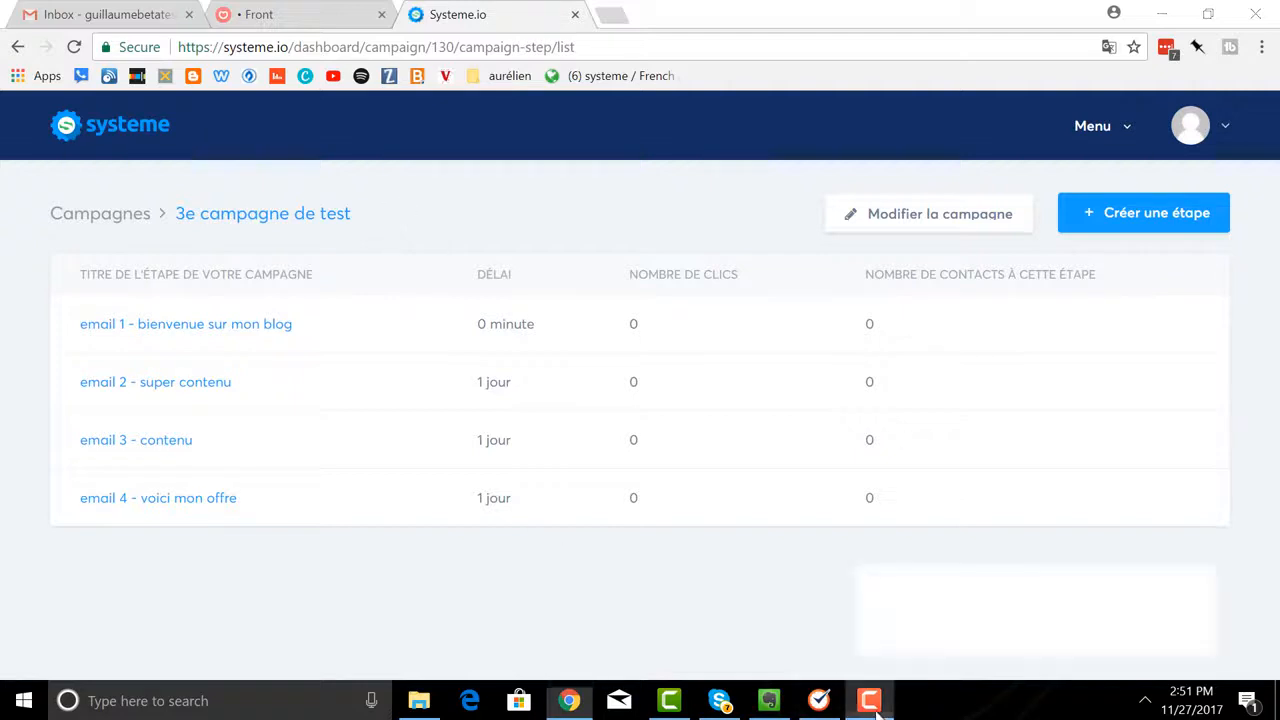